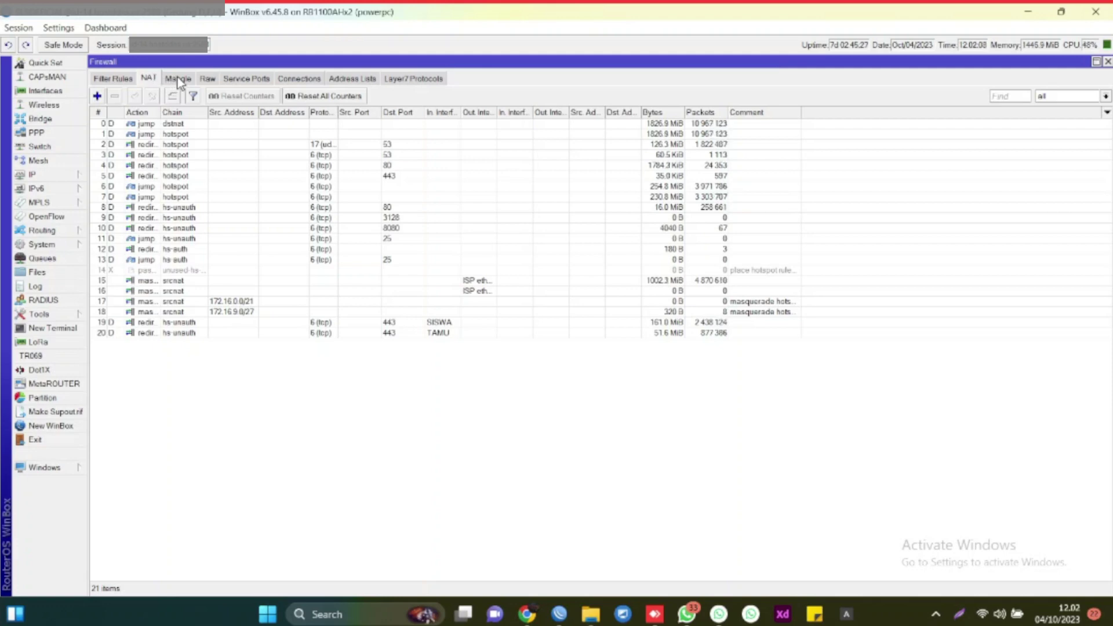
- Widen the NAT list's Out. Interface column and examine the srcnat masquerade rules for the ISP interfaces and hotspot networks
left_click(300, 280)
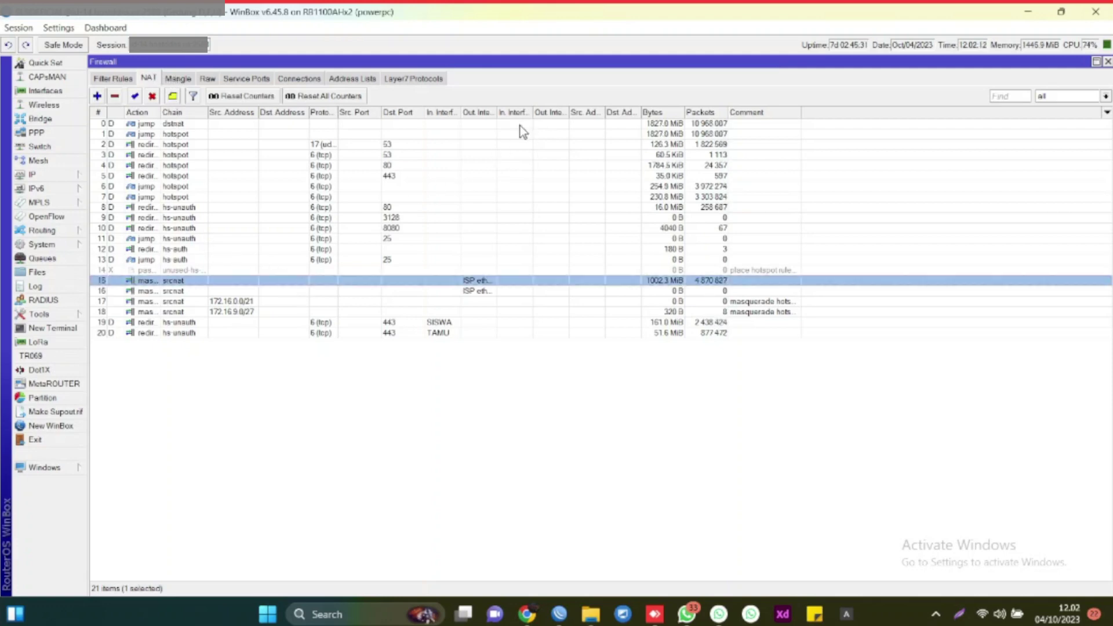
left_click_drag(497, 113, 532, 113)
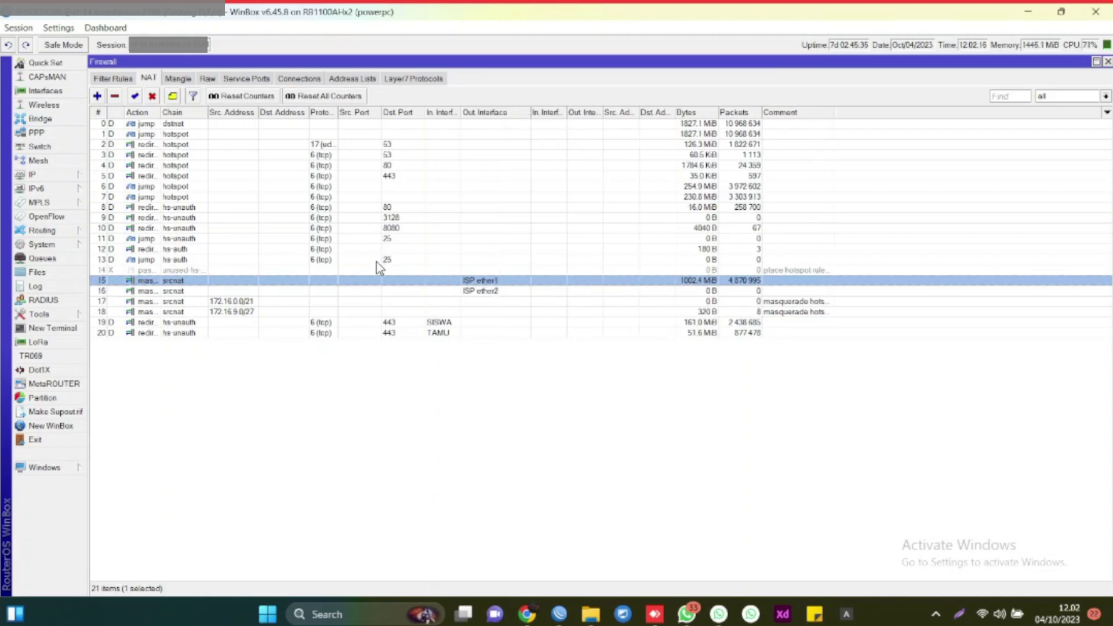
left_click(471, 294)
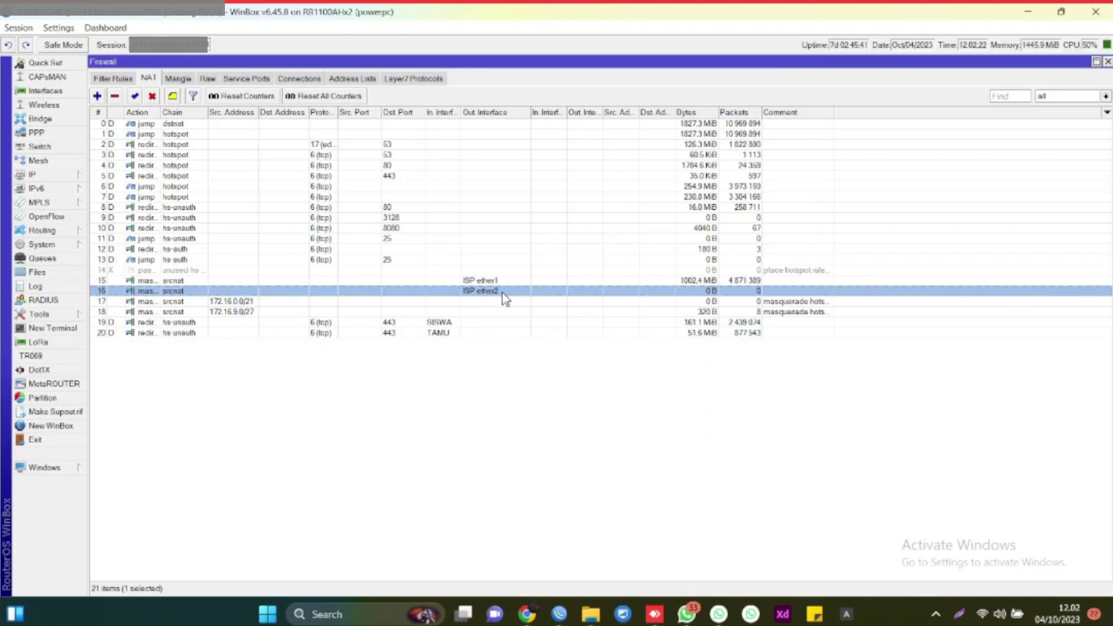
left_click(536, 302)
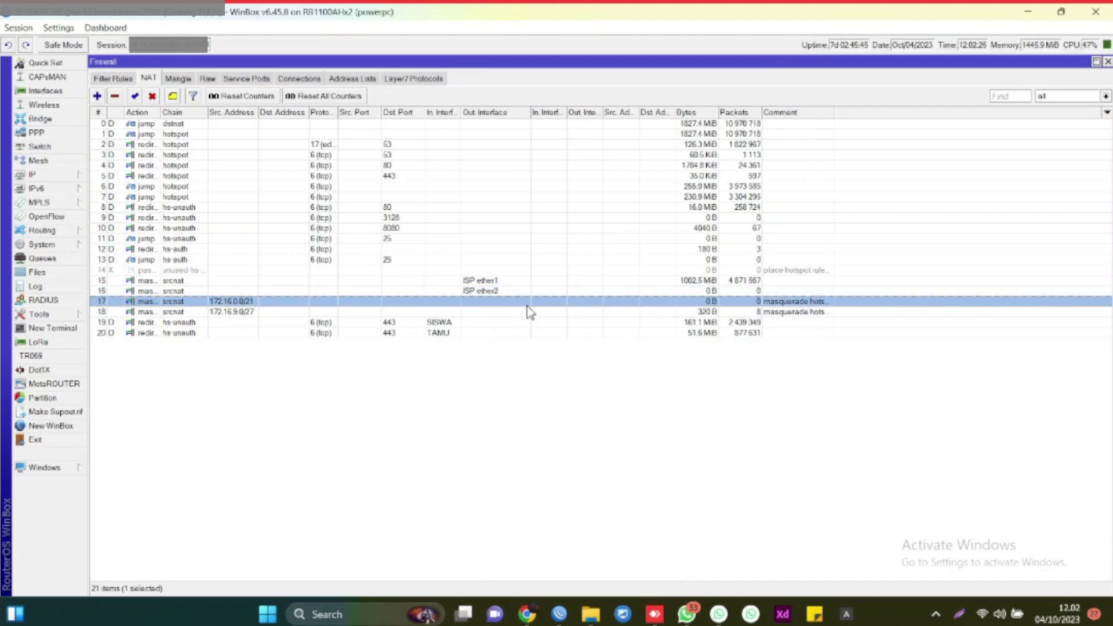
left_click(527, 312)
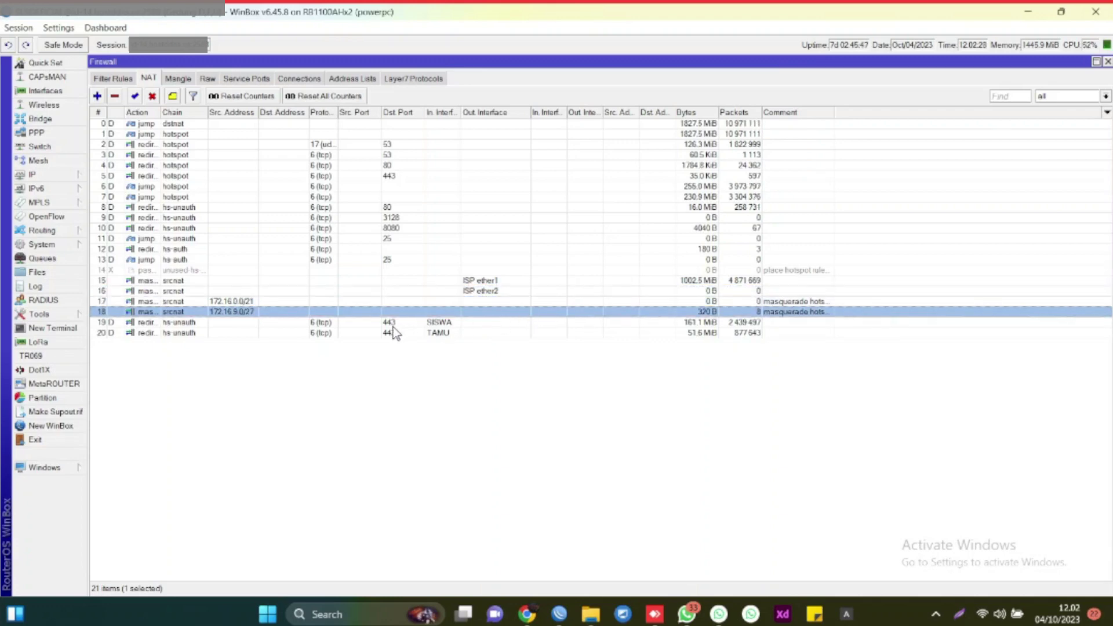
- Look through the firewall's mangle rules down to the end of the list
left_click(179, 75)
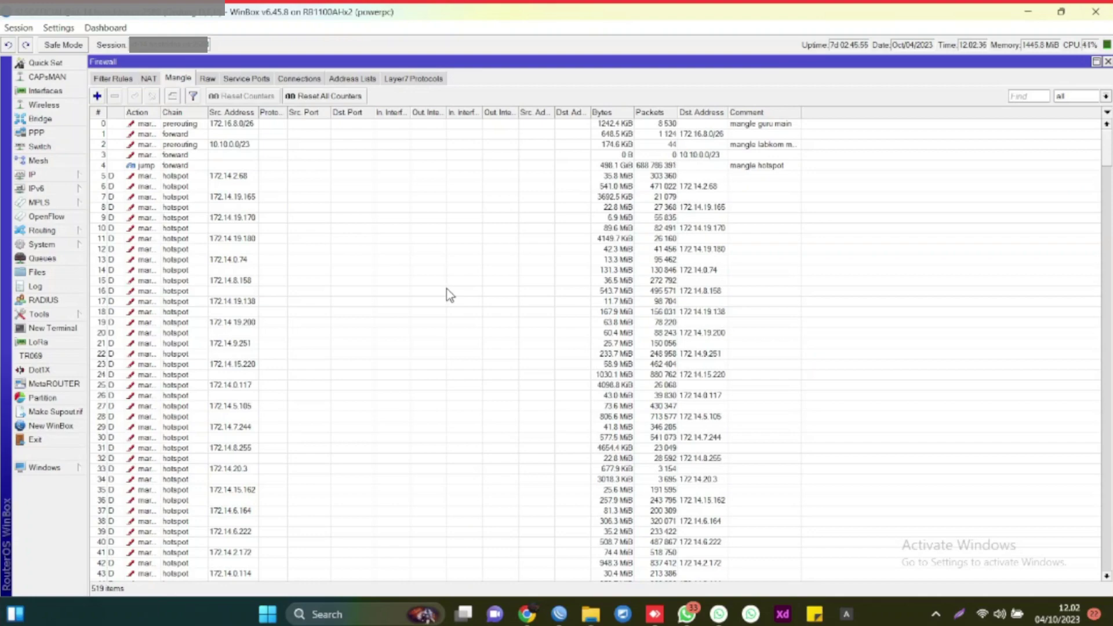
scroll(446, 289, "down", 20)
scroll(446, 289, "down", 1)
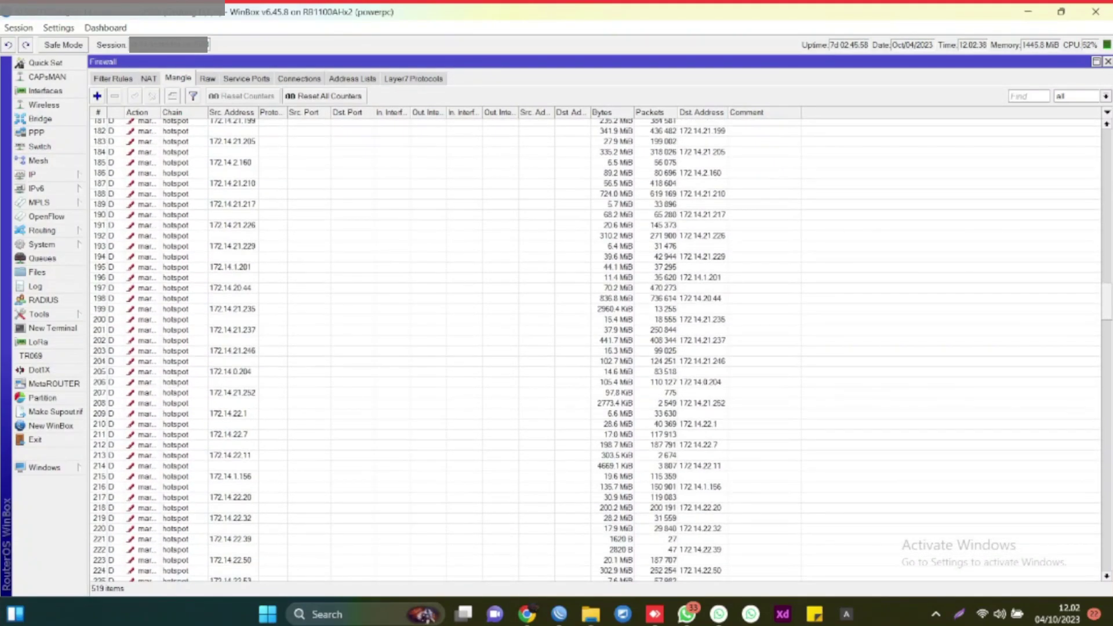
scroll(328, 420, "down", 20)
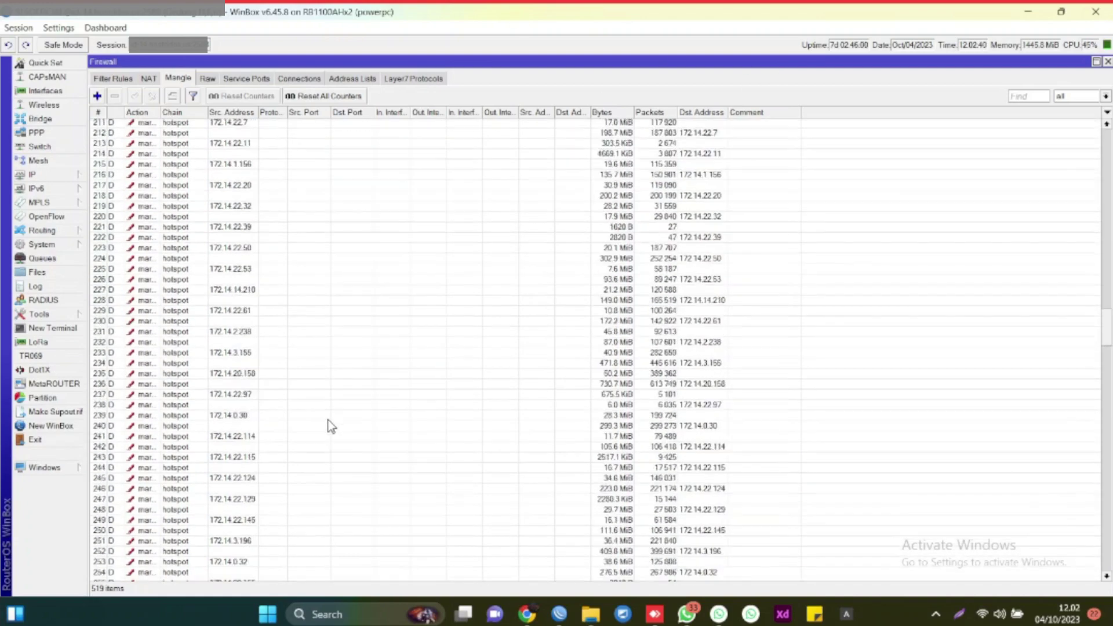
scroll(328, 419, "down", 19)
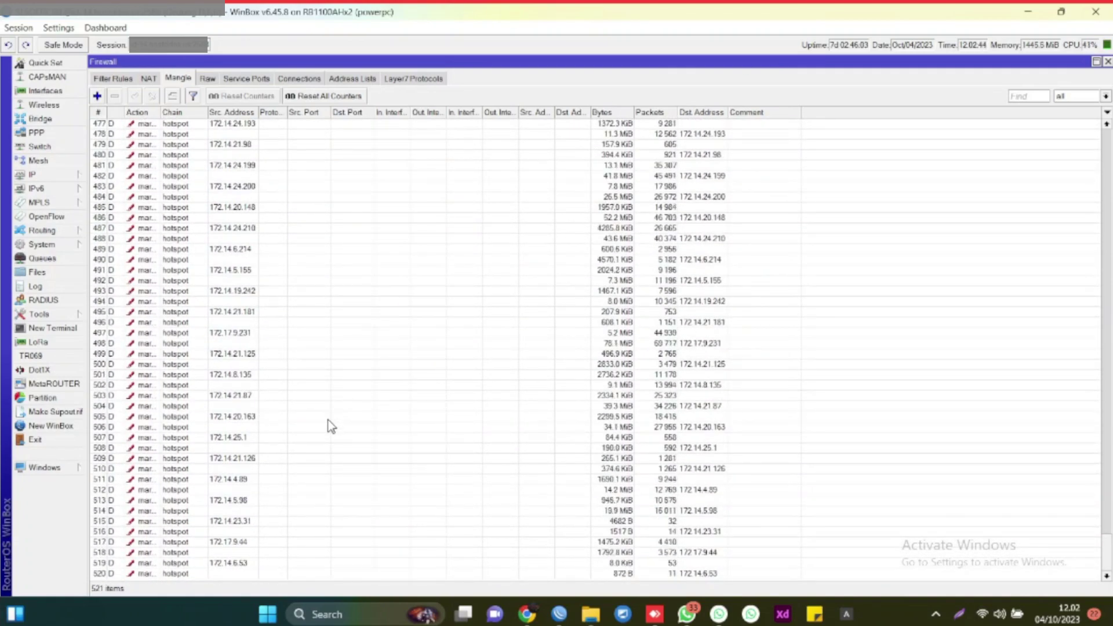
- Open a new terminal, decline viewing the software license, and ping 8.8.8.8
left_click(74, 330)
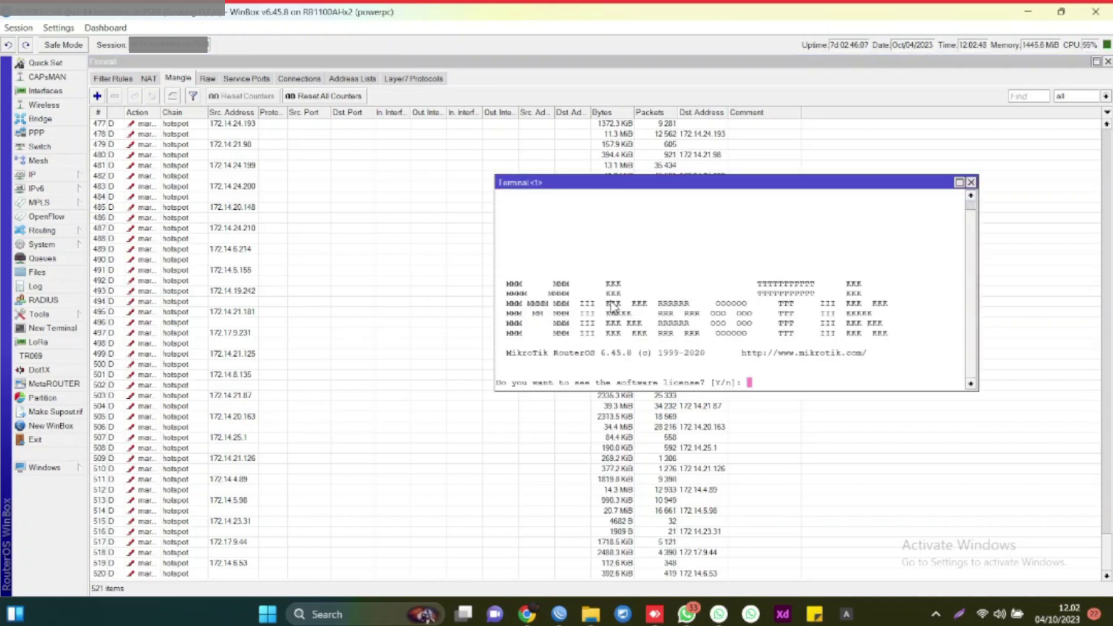
type("ng")
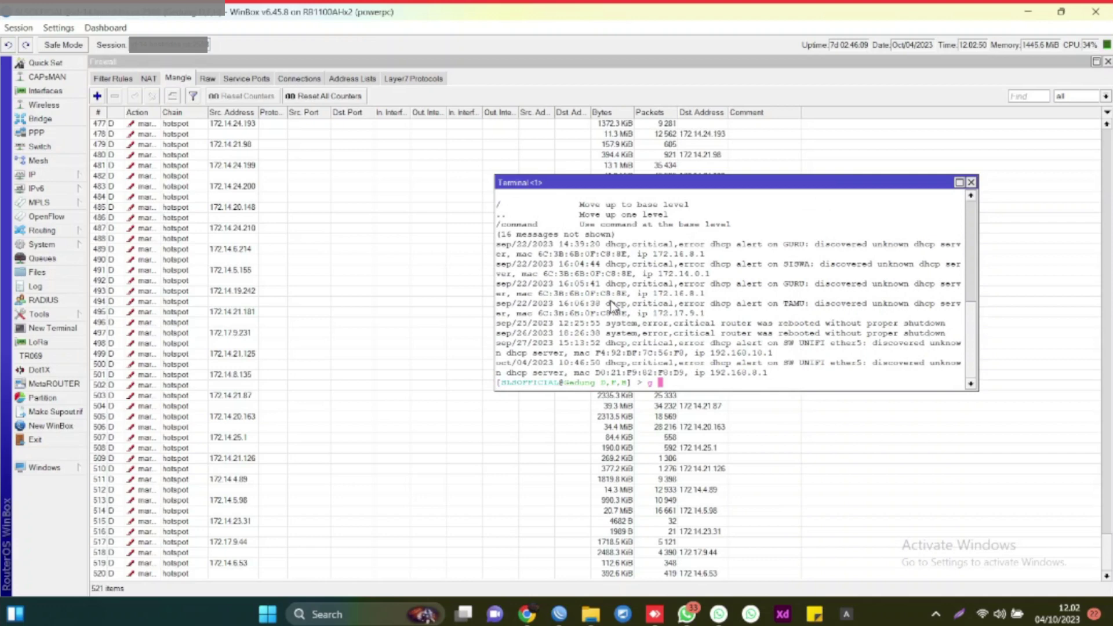
key("BackSpace")
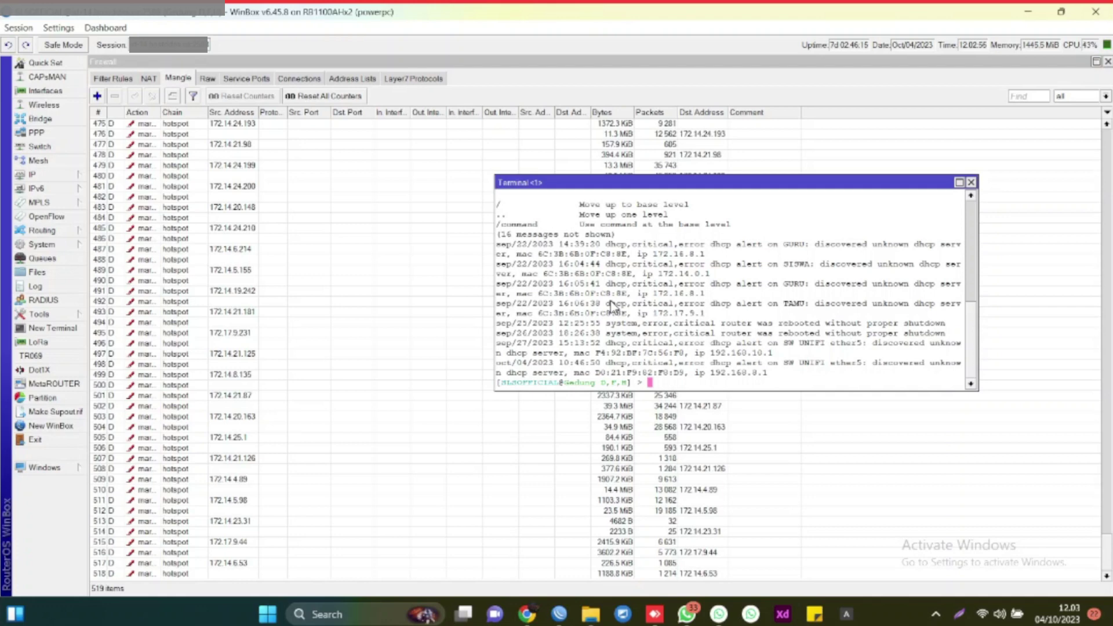
type("ping ")
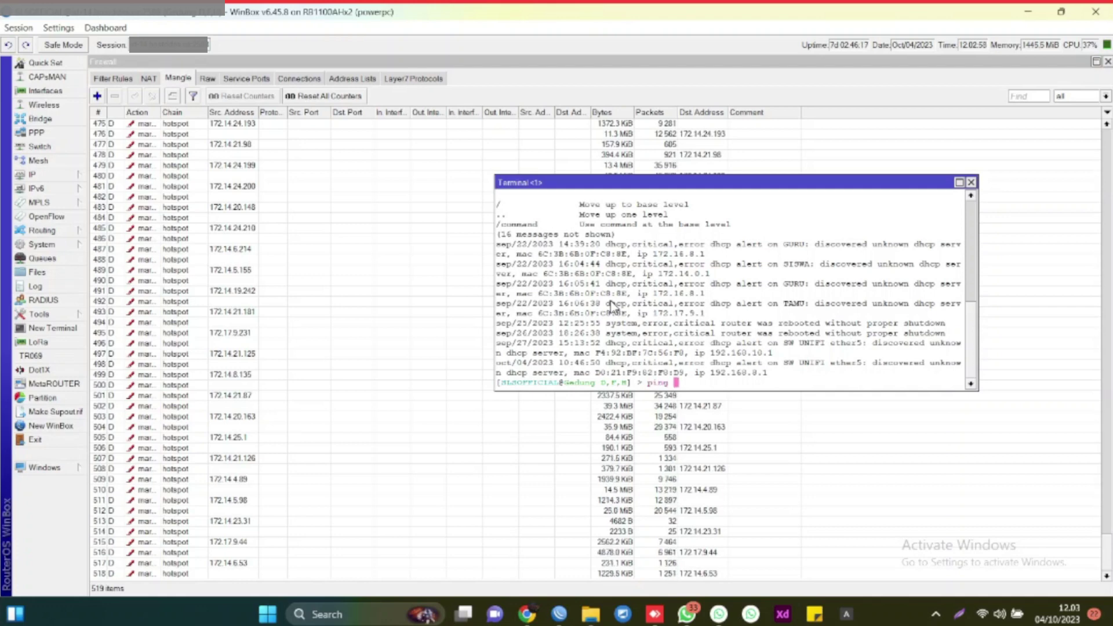
type("8.8.8.8.")
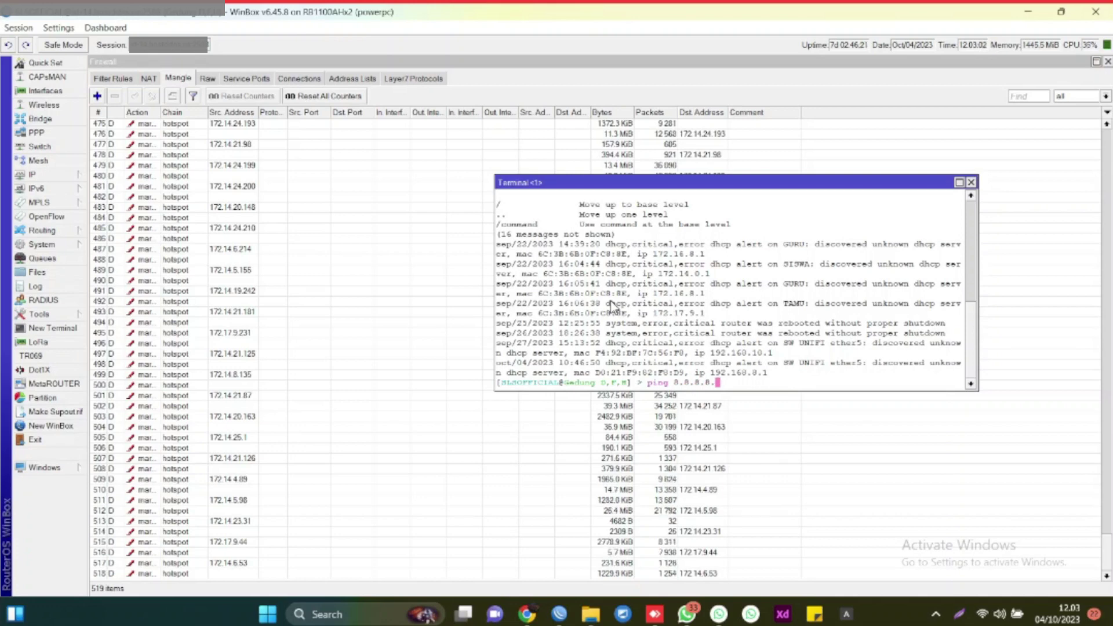
key("BackSpace")
key("Return")
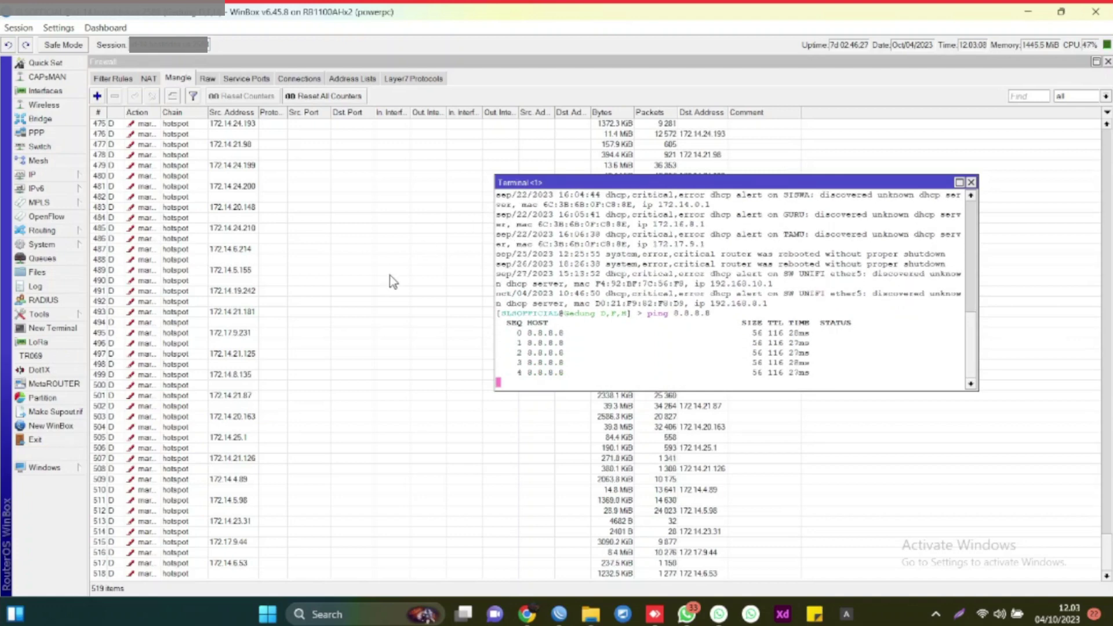
- Return to the start of the mangle rule list and select the forward jump rule commented "mangle hotspot"
left_click(369, 397)
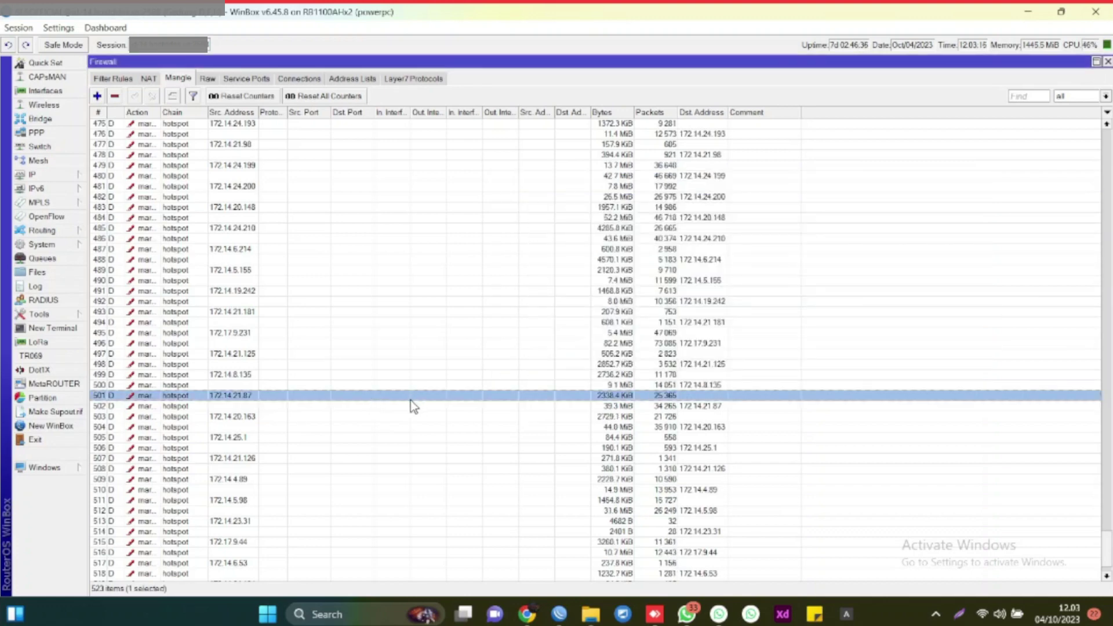
left_click(70, 174)
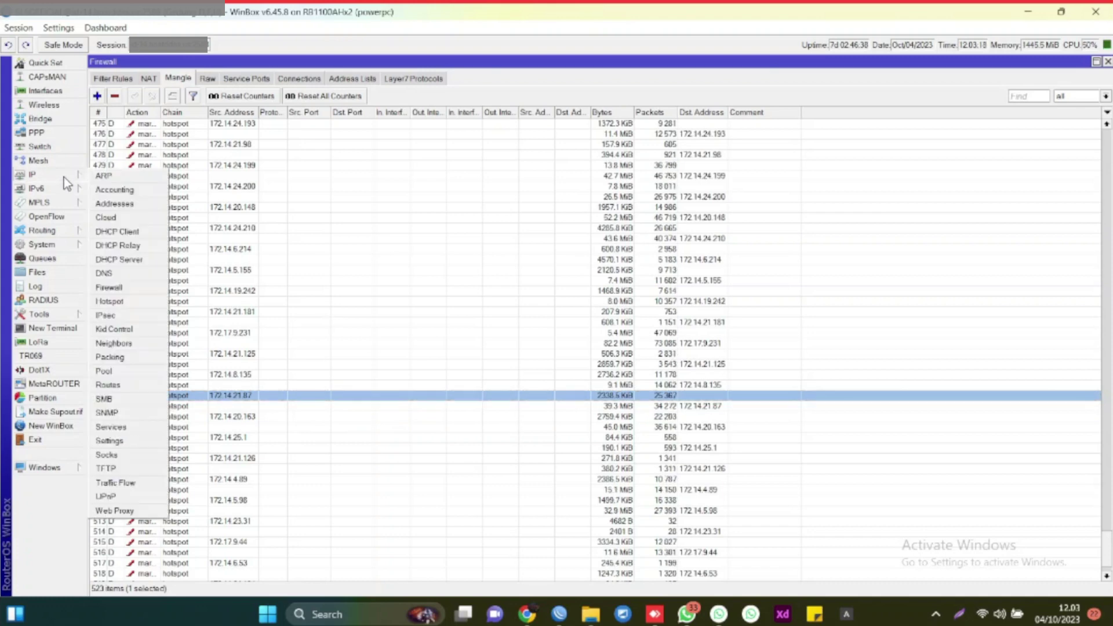
left_click(400, 268)
scroll(400, 268, "up", 3)
scroll(400, 268, "up", 20)
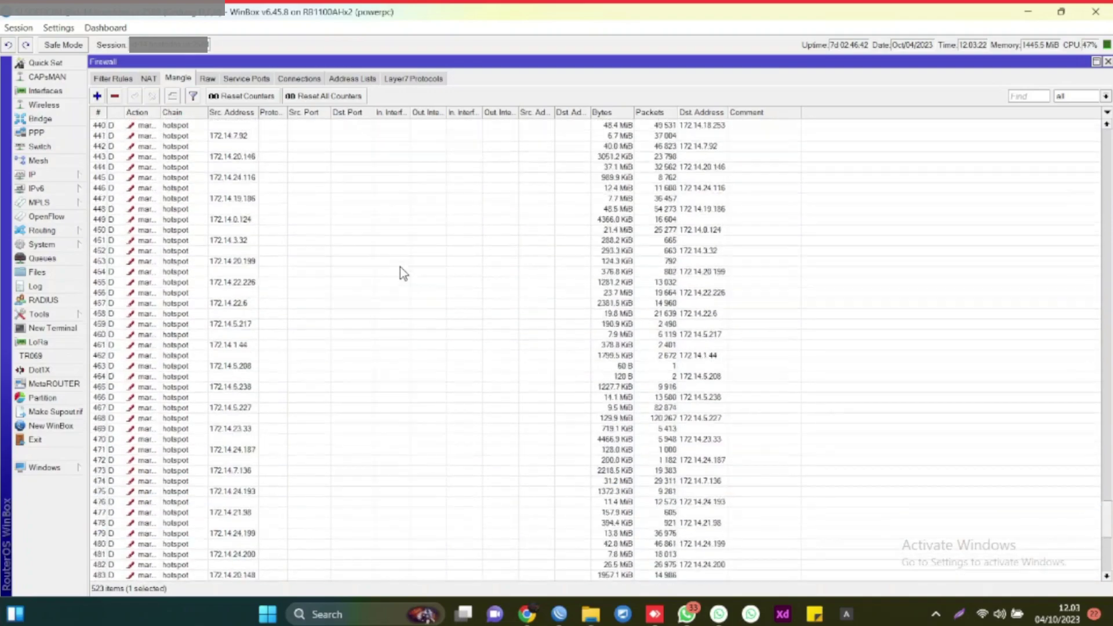
scroll(400, 267, "up", 20)
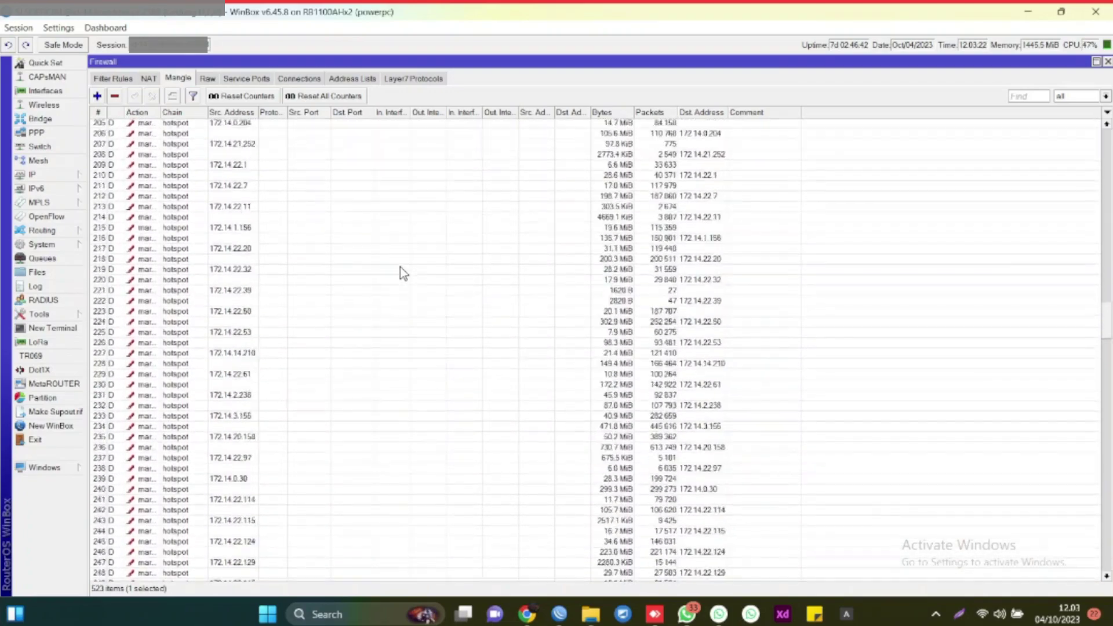
scroll(400, 268, "up", 16)
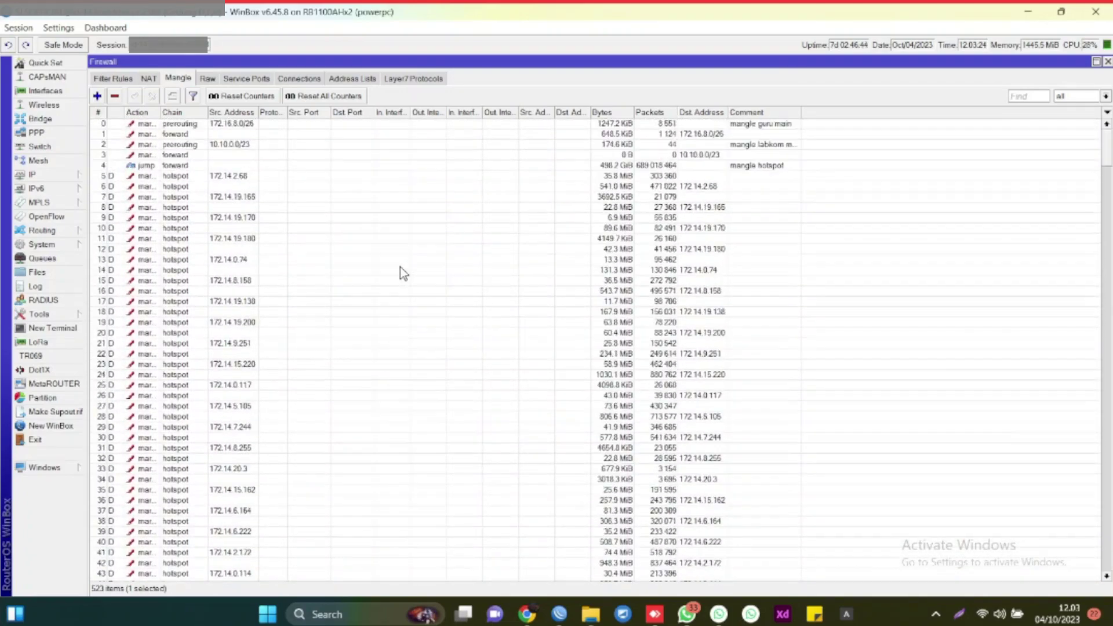
left_click(197, 165)
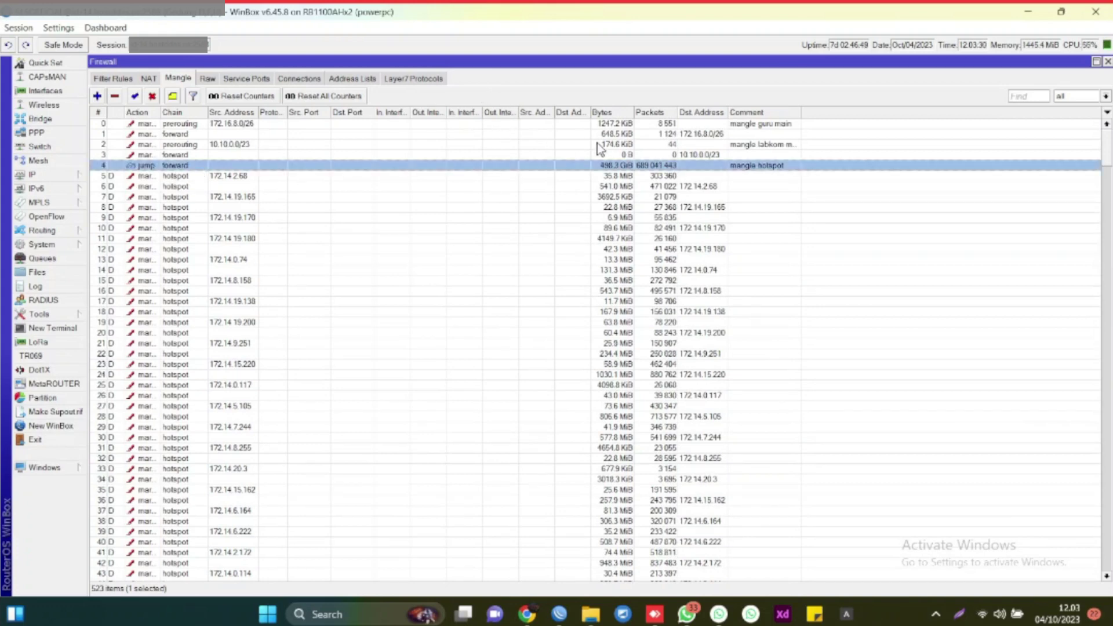
- Review the general, action, extra and advanced settings of the "mangle guru main" prerouting rule, and close it without changes
left_click(694, 124)
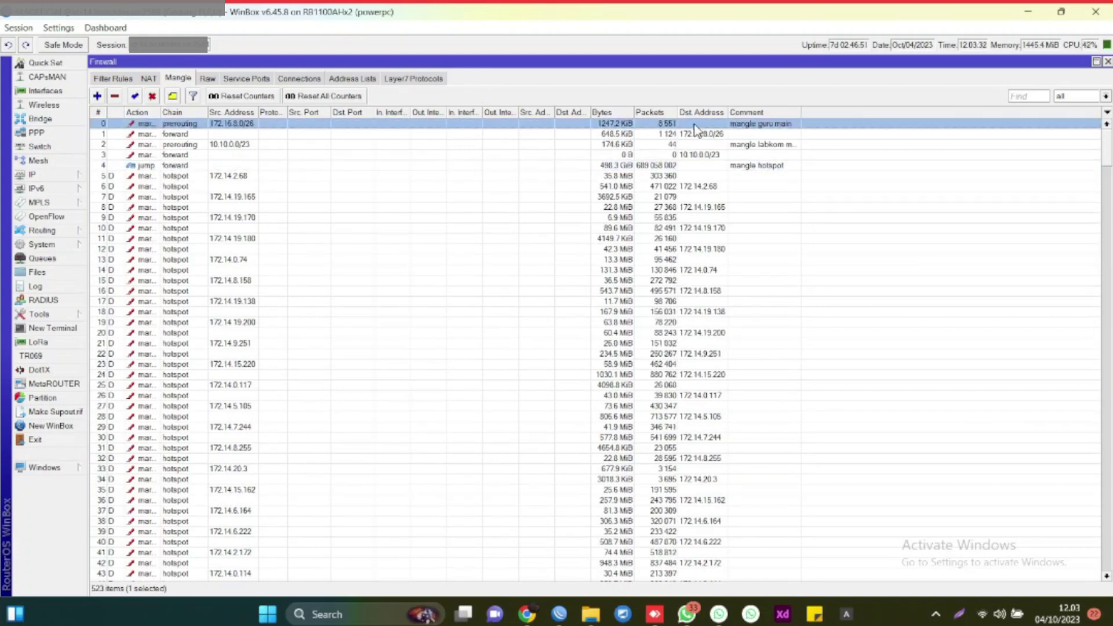
double_click(694, 124)
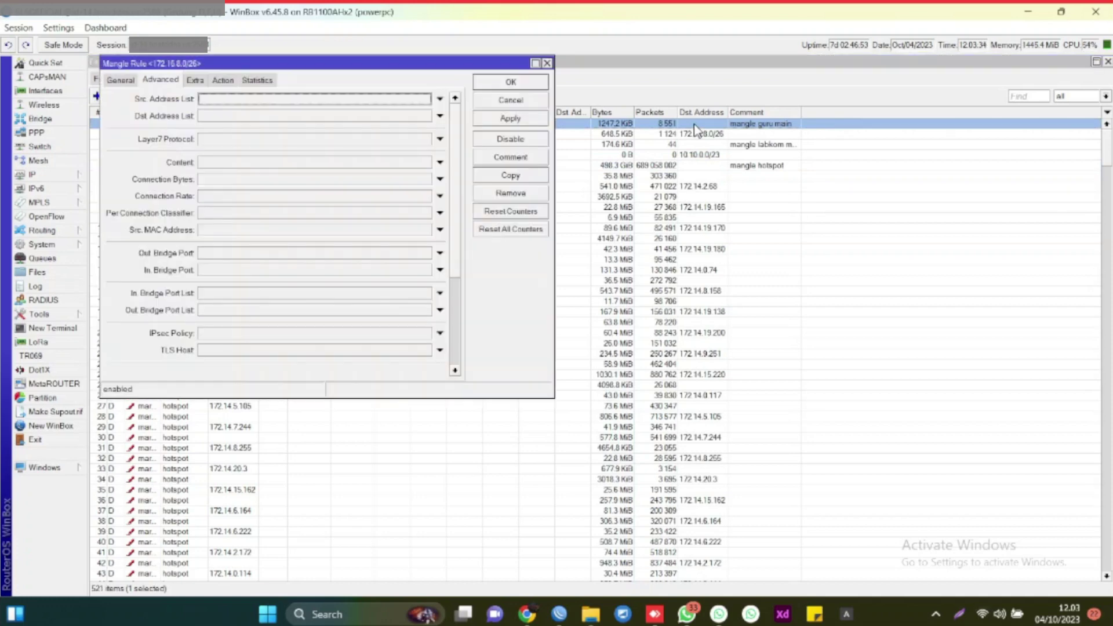
left_click(129, 83)
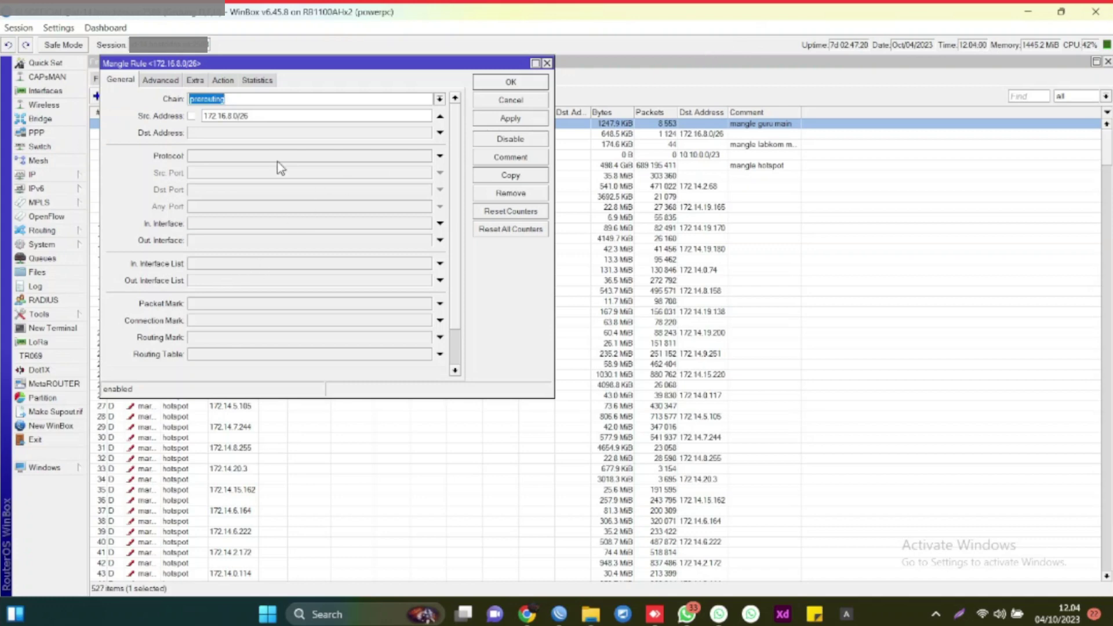
left_click(223, 81)
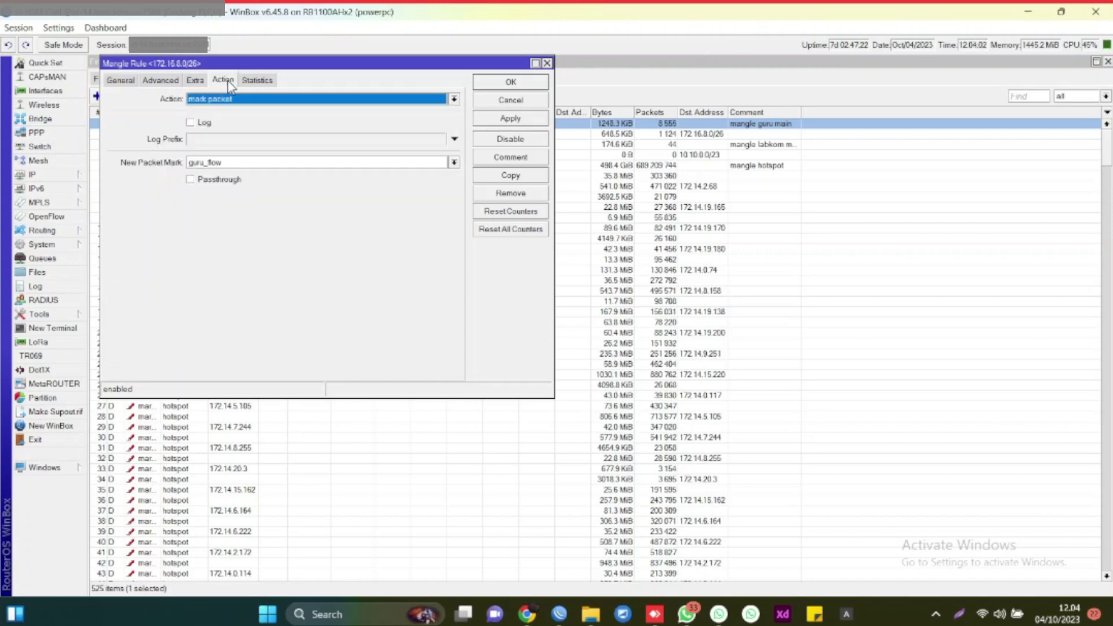
left_click(197, 82)
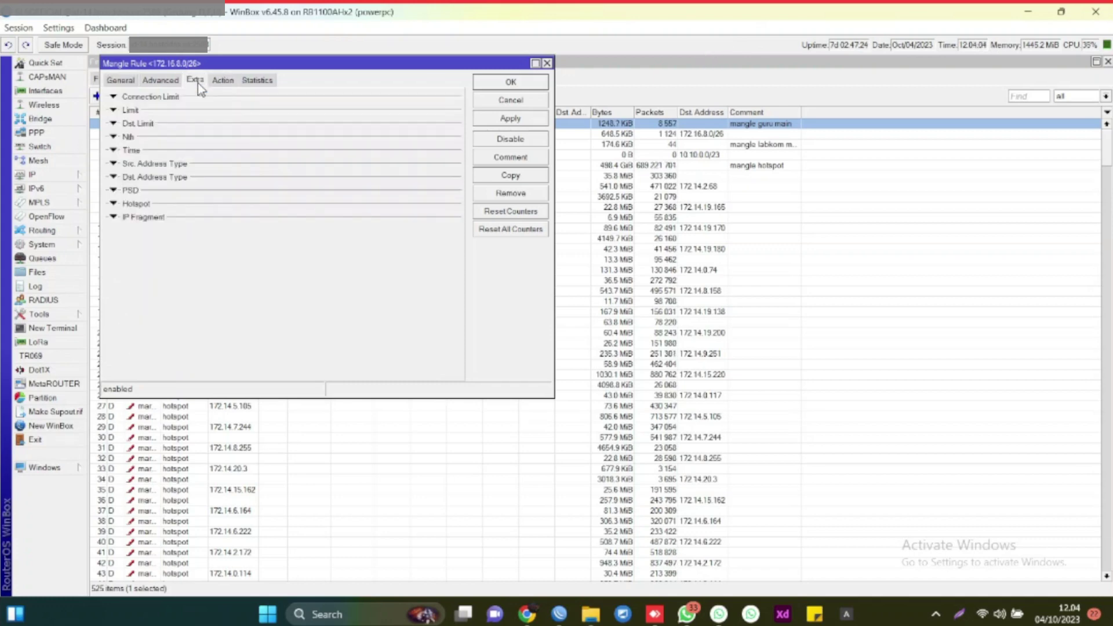
left_click(165, 84)
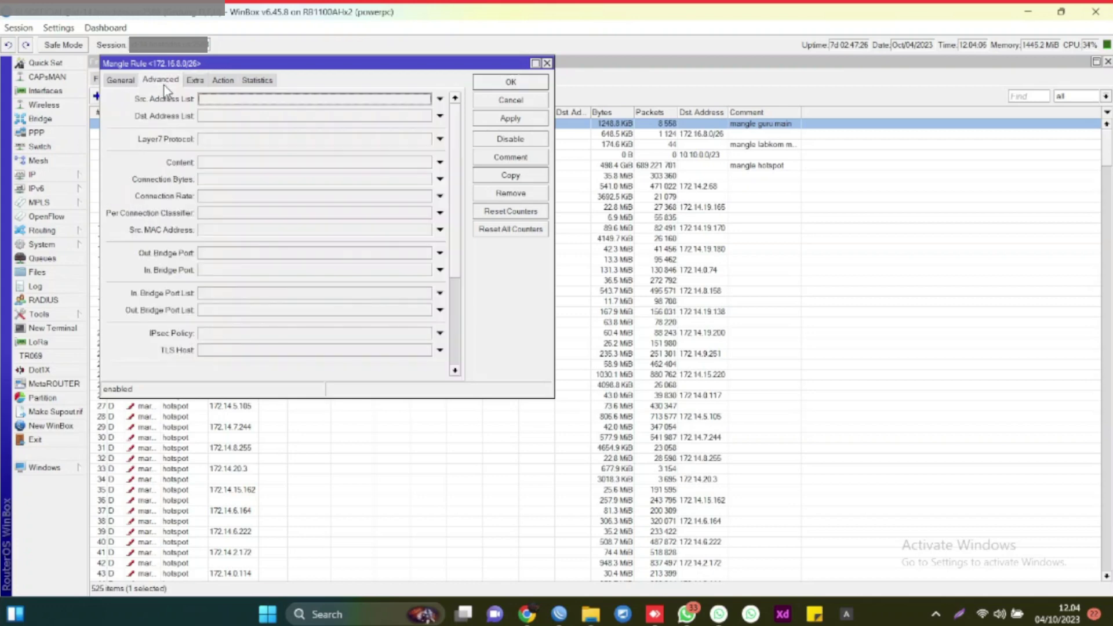
left_click(130, 81)
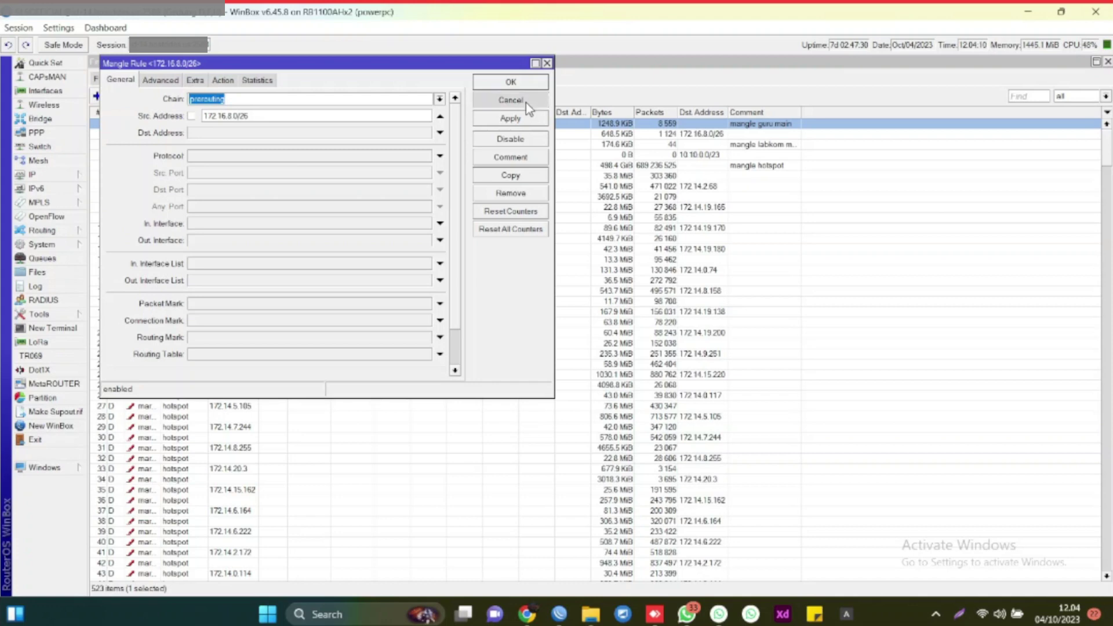
left_click(510, 101)
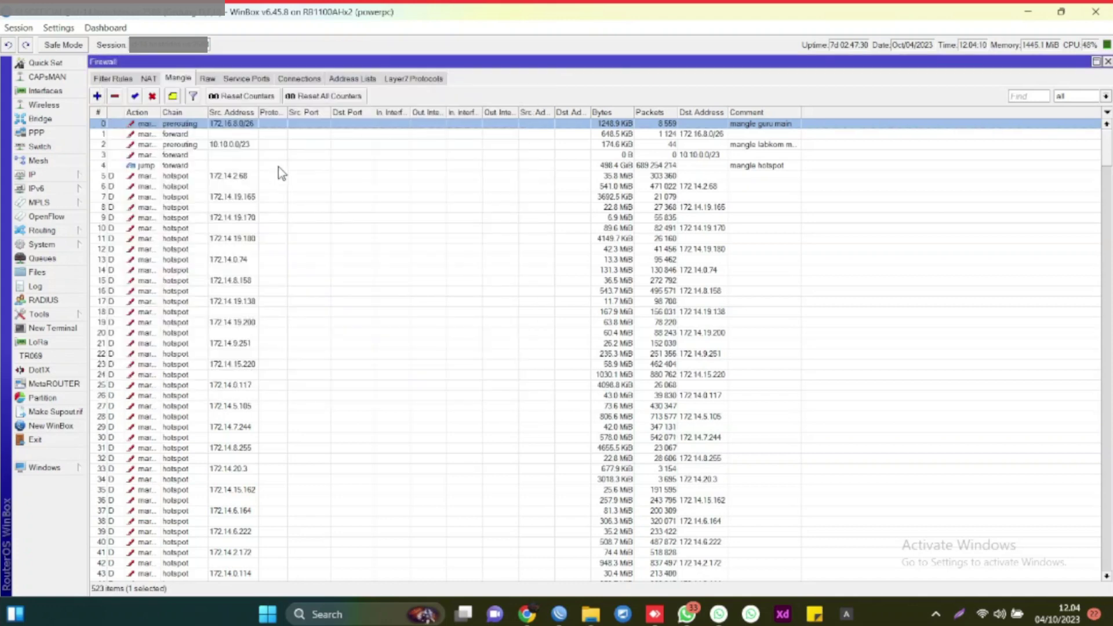
- Check the general and action settings of the forward mangle rule for destination 172.16.8.0/26, and close it without changes
double_click(283, 134)
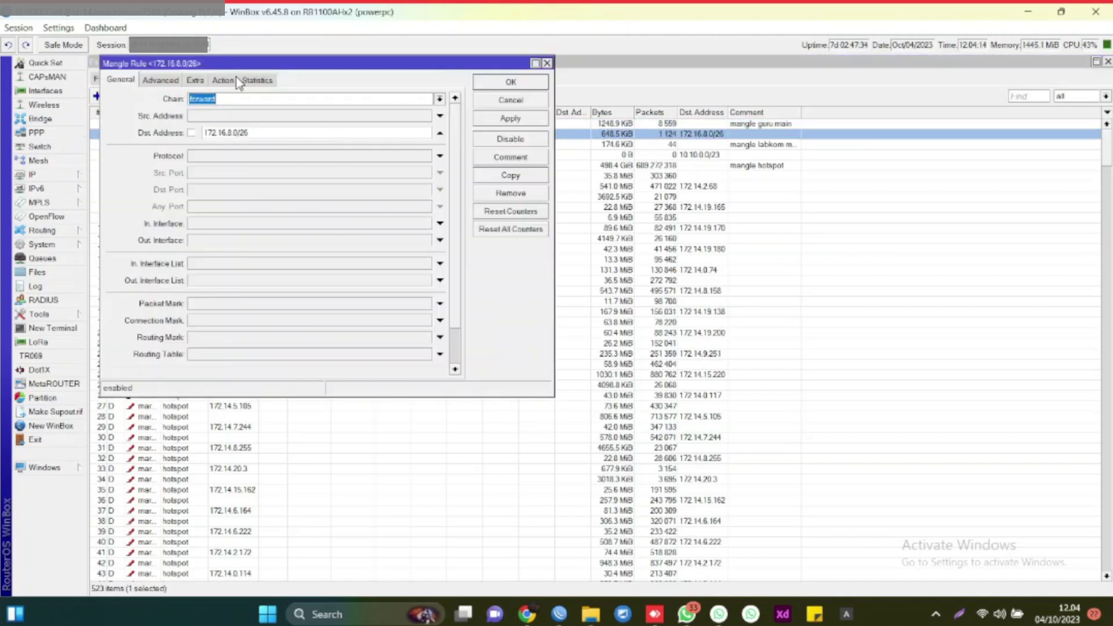
left_click(223, 84)
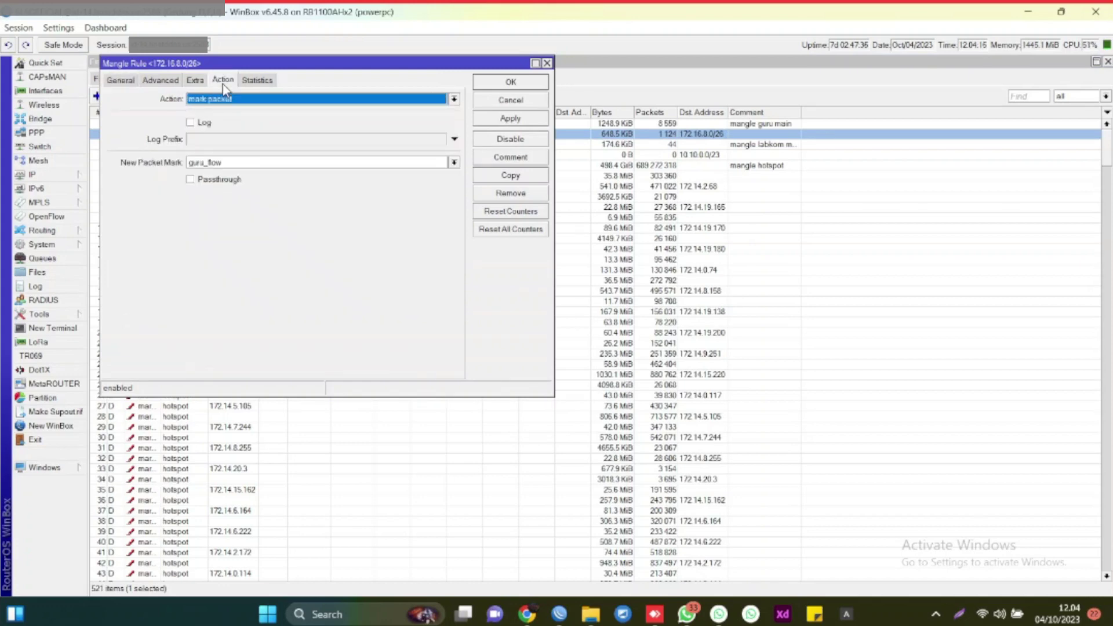
left_click(524, 99)
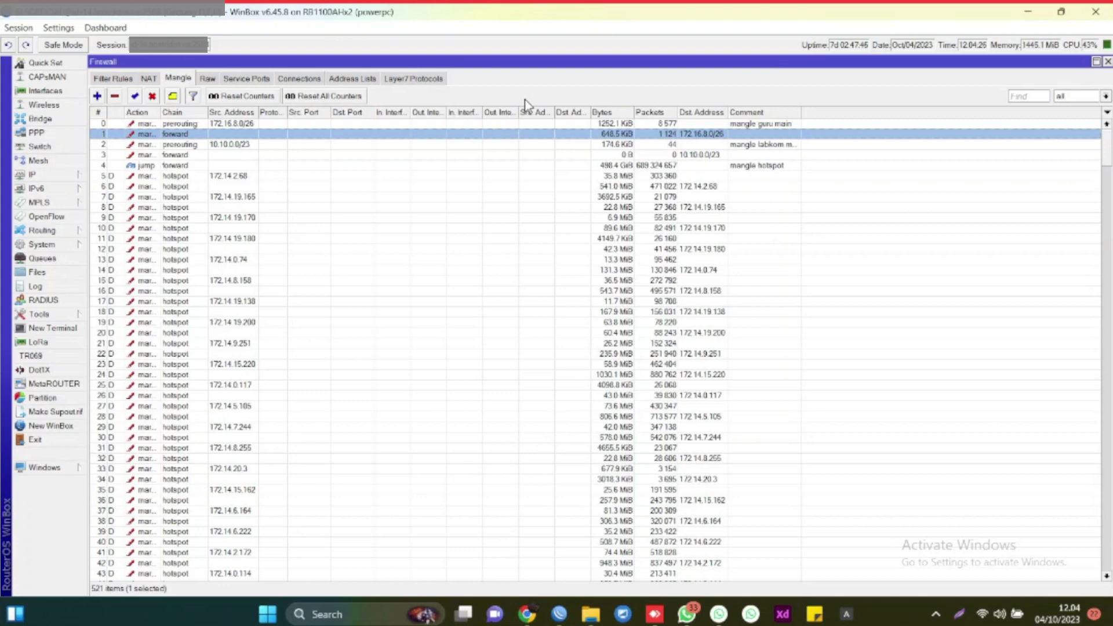
- Check the action and general settings of the prerouting mangle rule for source 10.10.0.0/23, and close it without changes
left_click(221, 144)
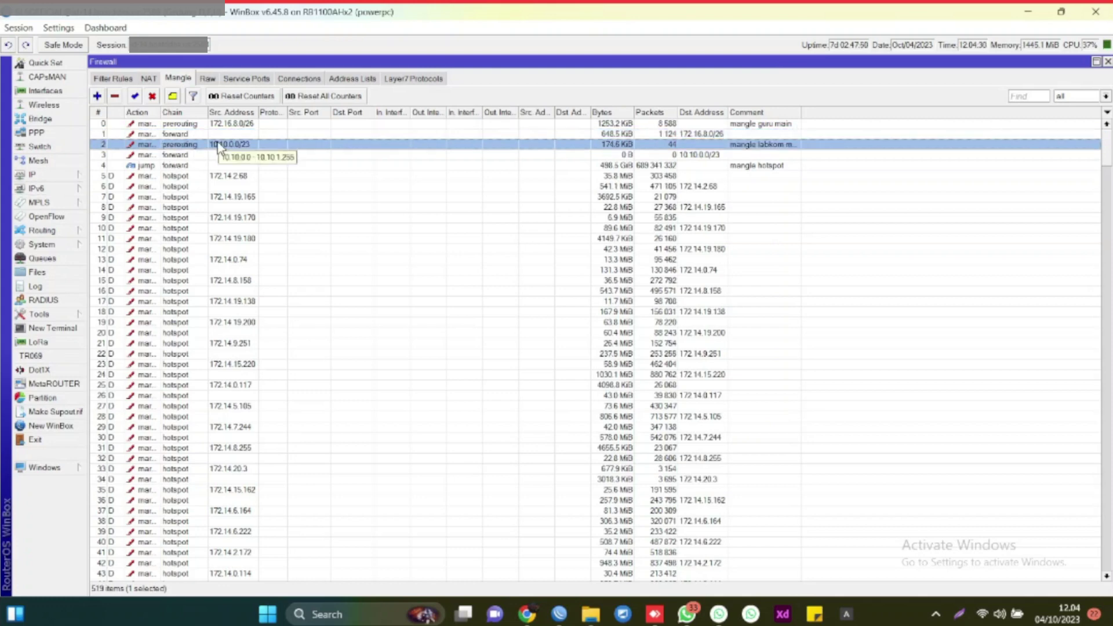
double_click(219, 145)
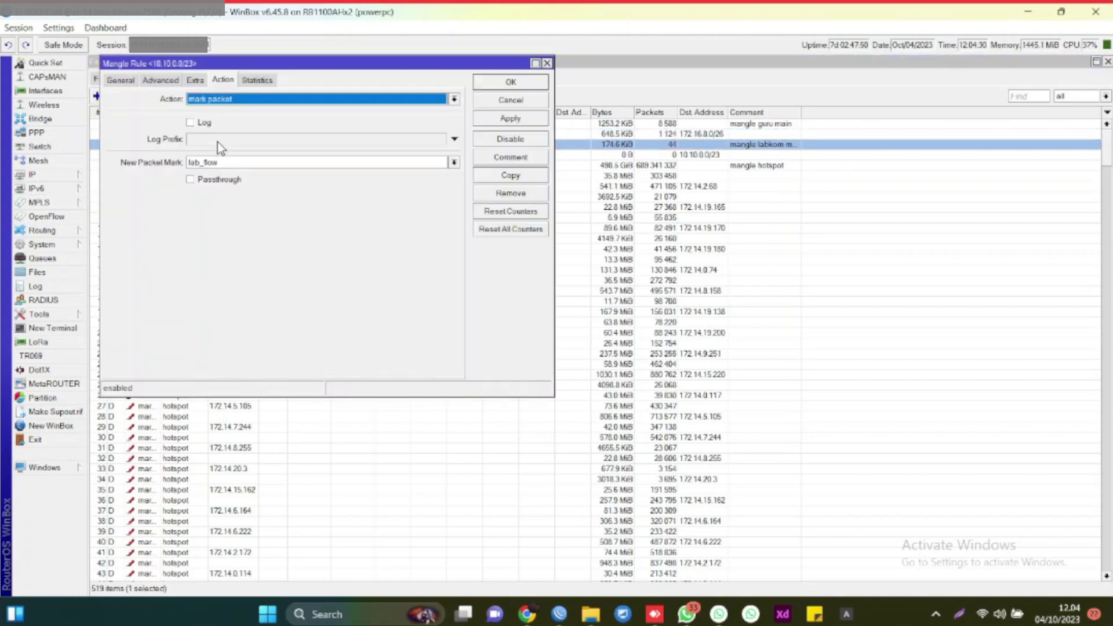
left_click(123, 79)
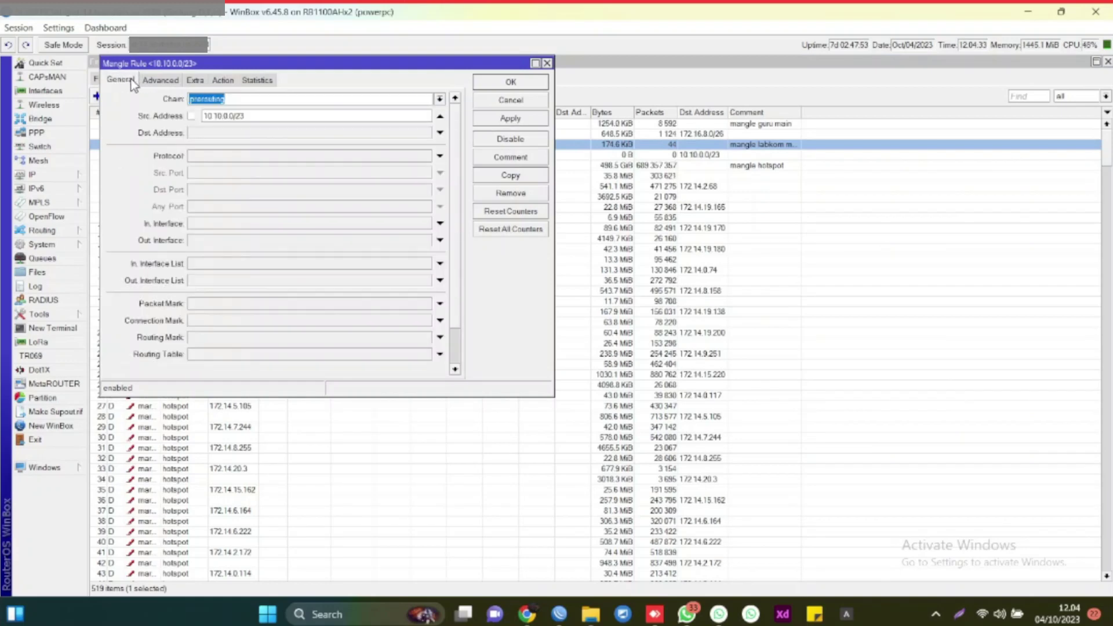
left_click(500, 100)
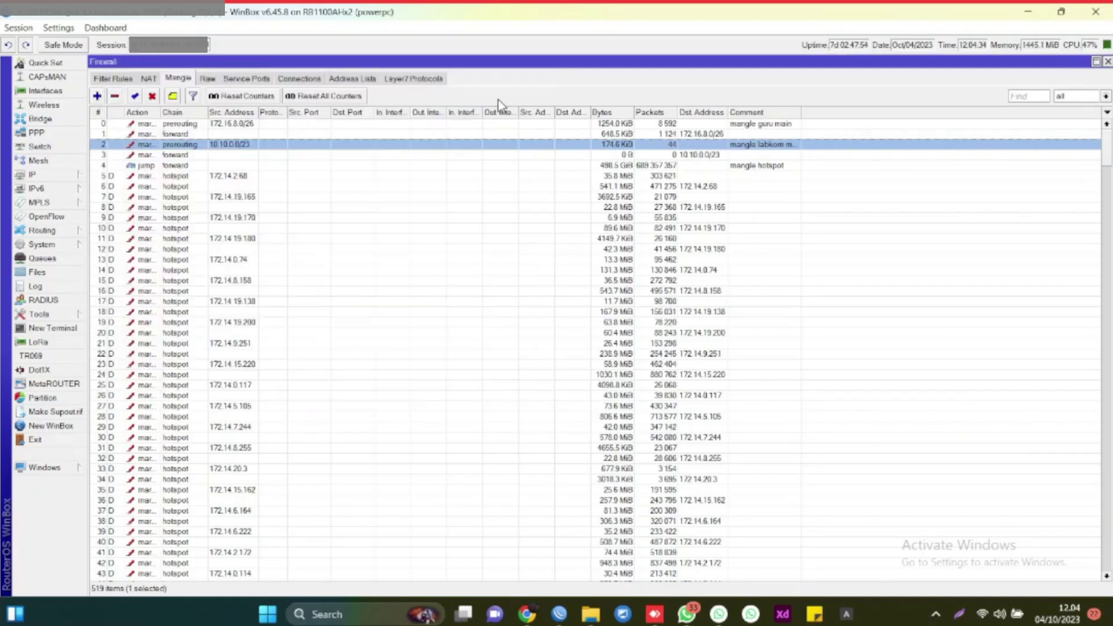
- Check the general settings of the forward mangle rule for destination 10.10.0.0/23, close it unchanged, and select the "mangle hotspot" jump rule
double_click(419, 155)
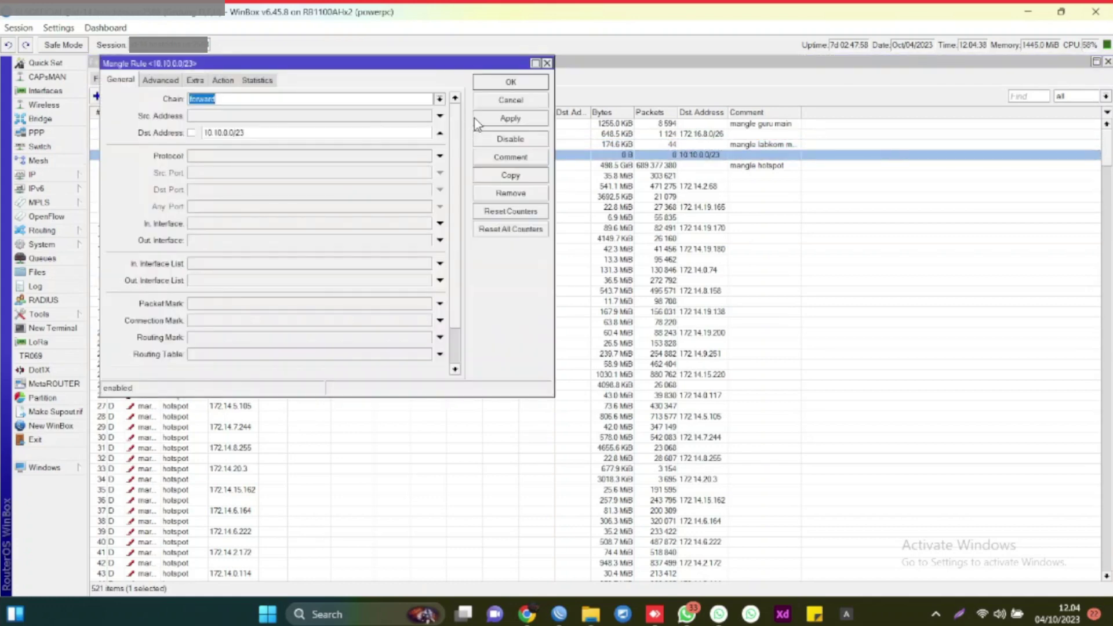
left_click(512, 103)
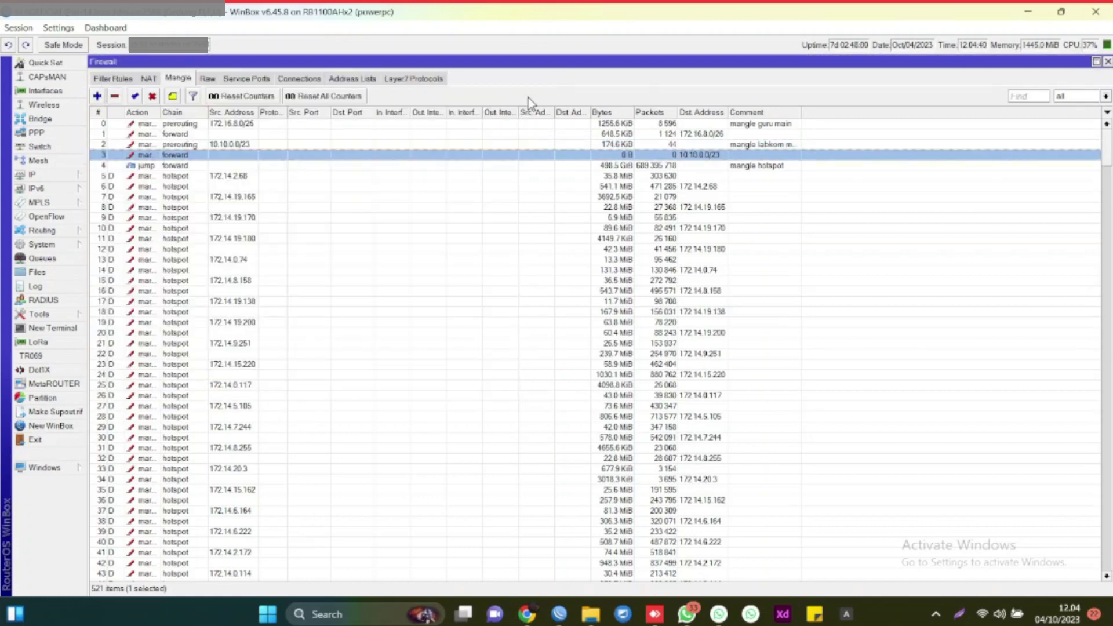
left_click(201, 165)
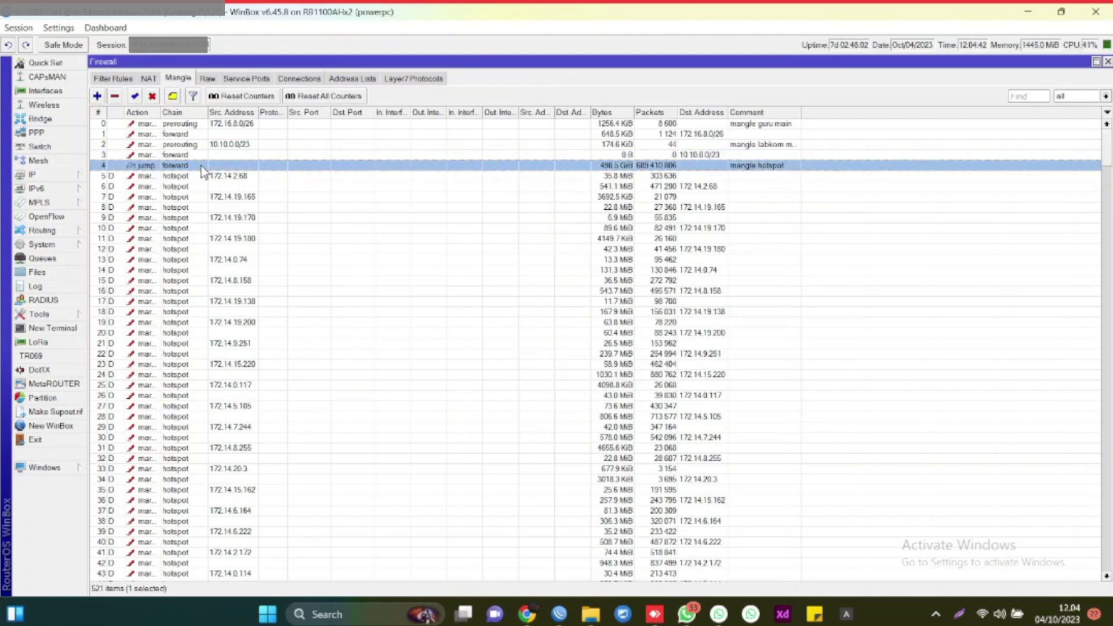
- View the firewall's raw rules and active connections, and restore the Firewall window to its smaller size
left_click(207, 77)
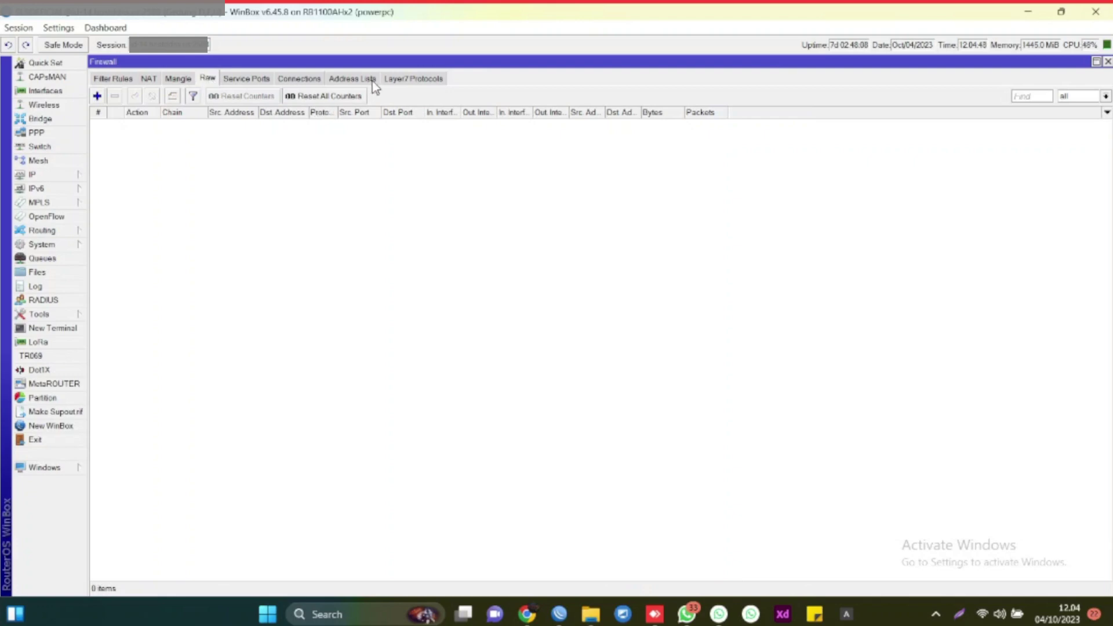
left_click(301, 79)
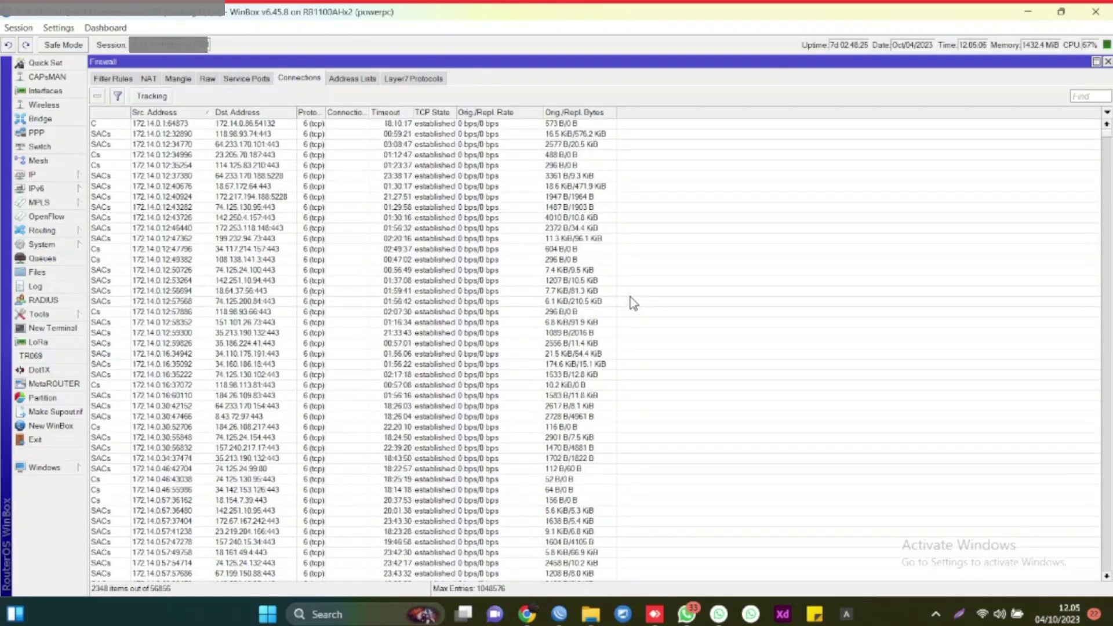
left_click(1096, 62)
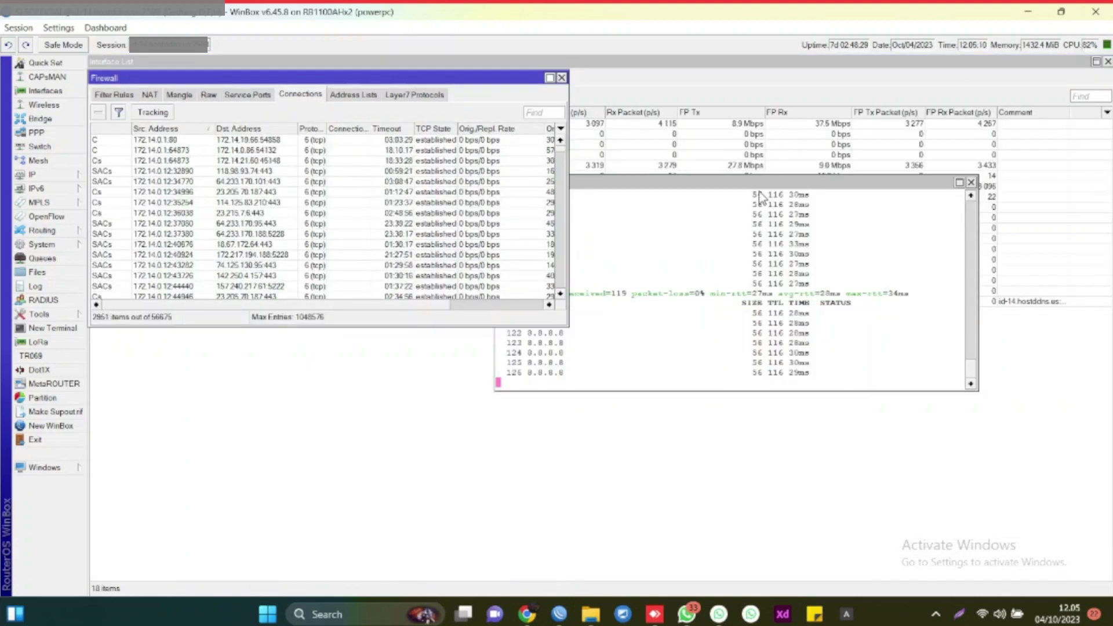
- Examine the ping replies from 8.8.8.8, stop the ping, and close the terminal
left_click(757, 264)
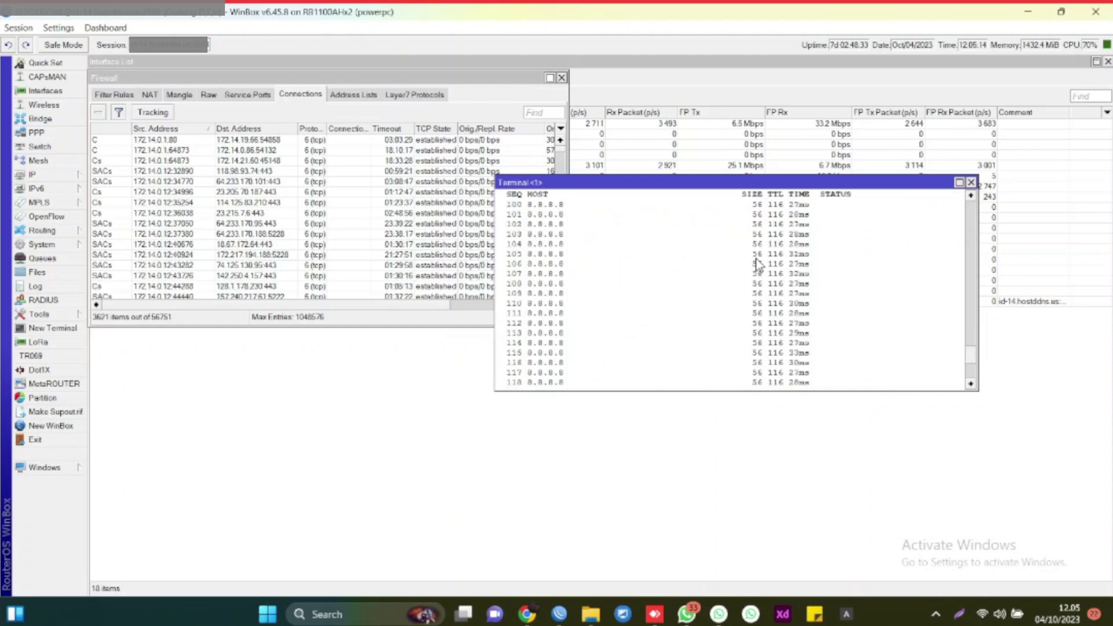
scroll(756, 258, "up", 10)
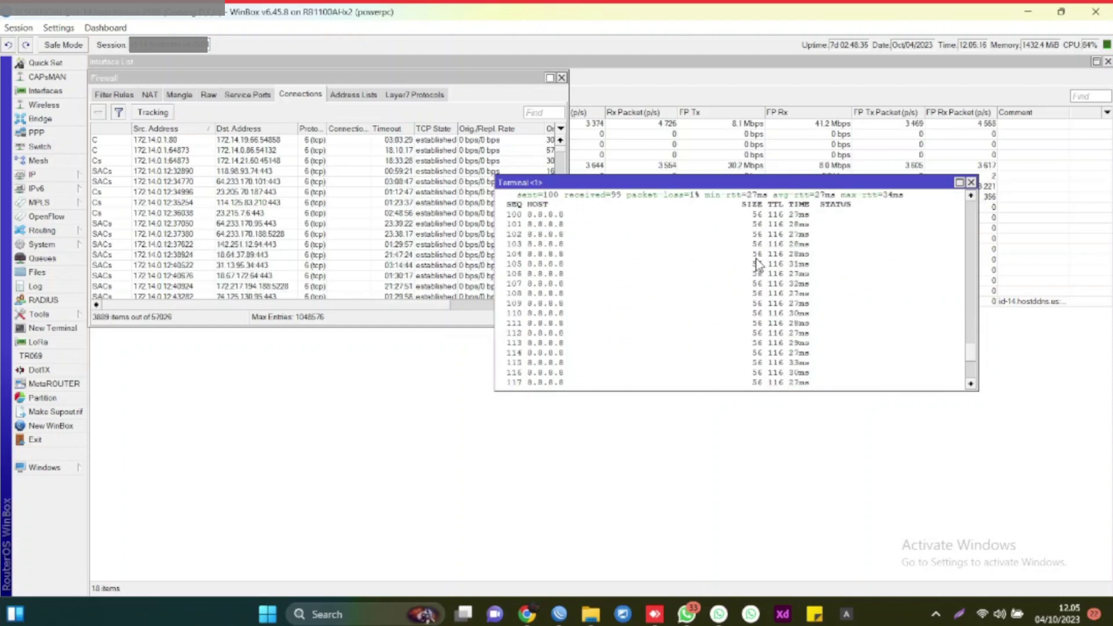
scroll(756, 259, "down", 10)
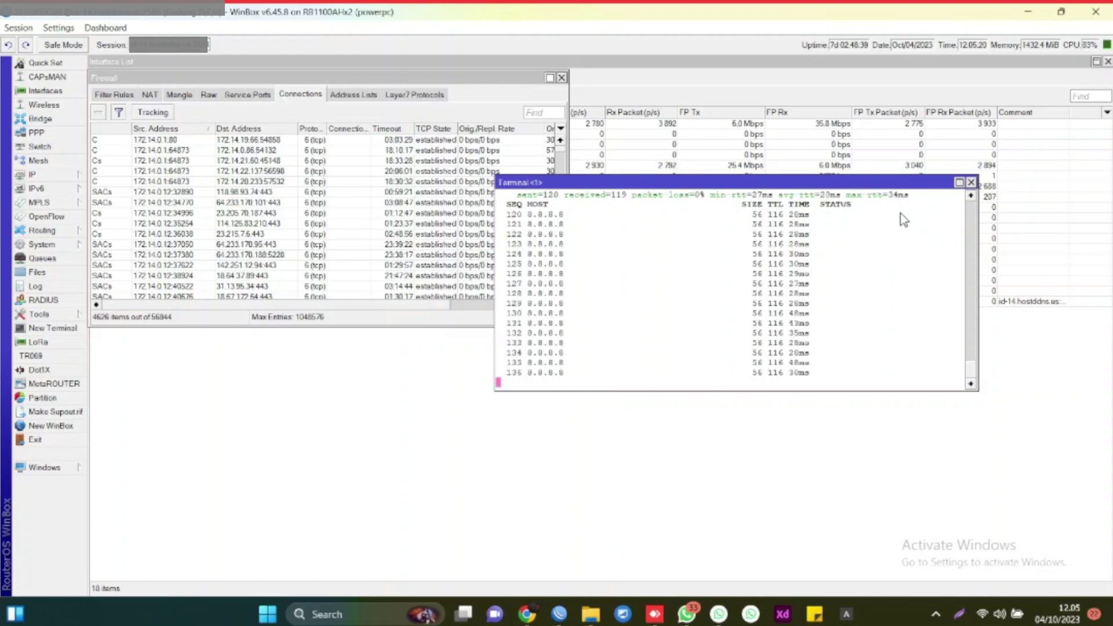
key("ctrl+c")
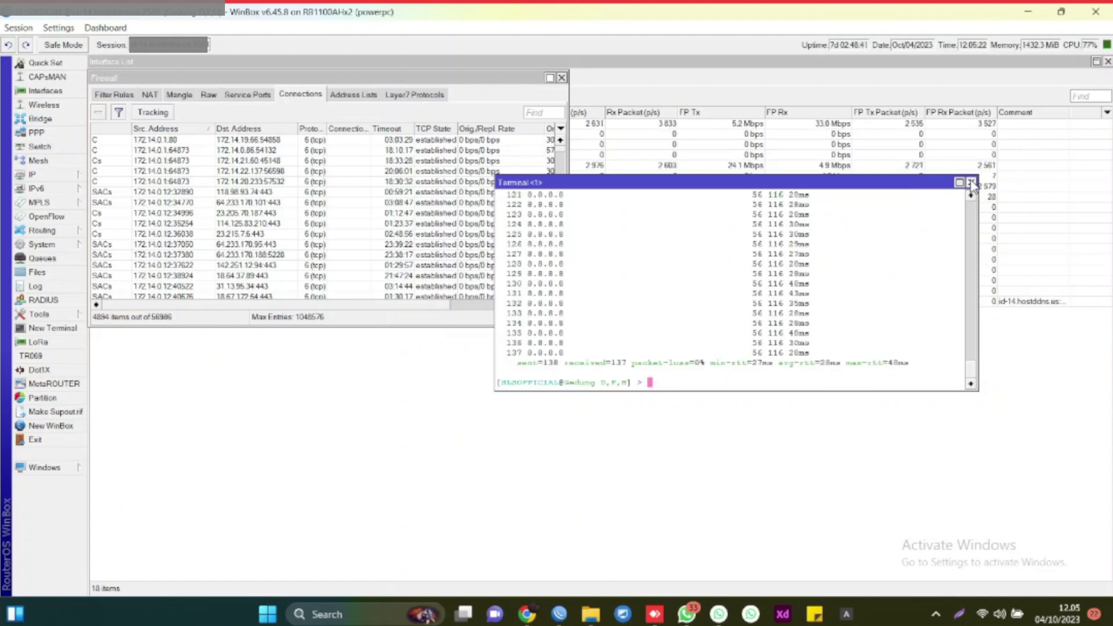
left_click(971, 182)
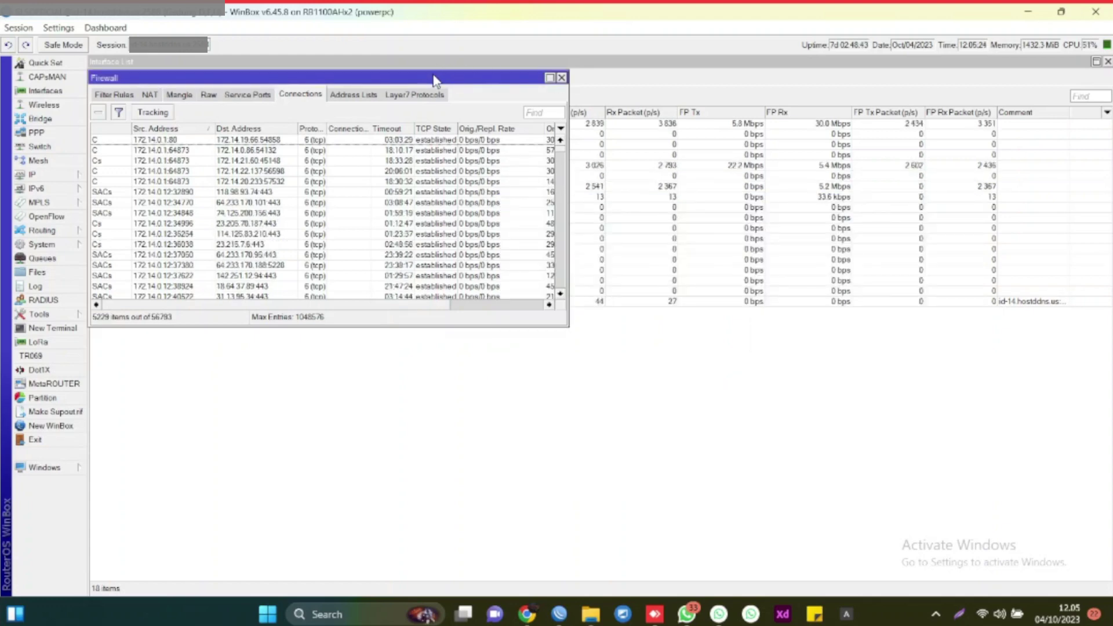
- Move the Firewall window below the interface list and view the remaining general settings of the SISWA hotspot user profile
left_click_drag(435, 78, 733, 323)
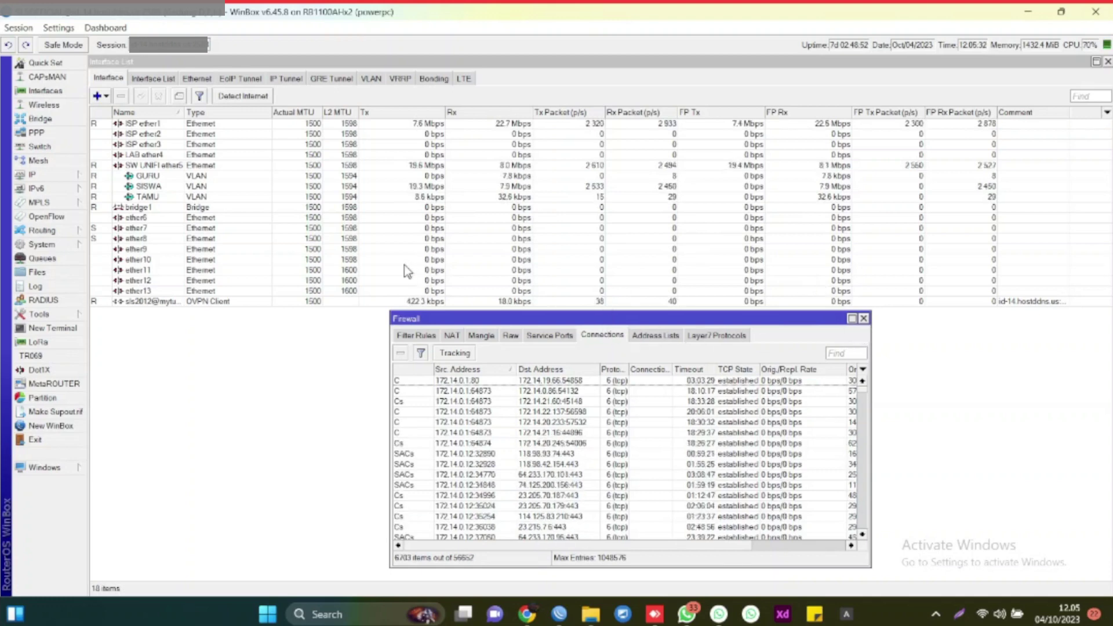
left_click(65, 180)
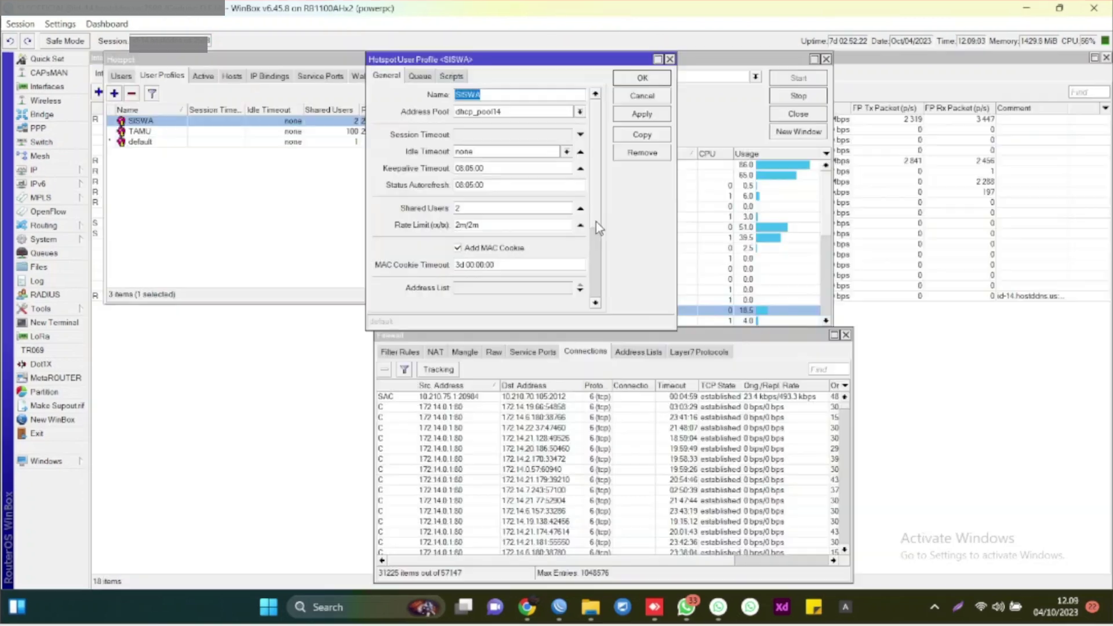
left_click_drag(596, 221, 600, 301)
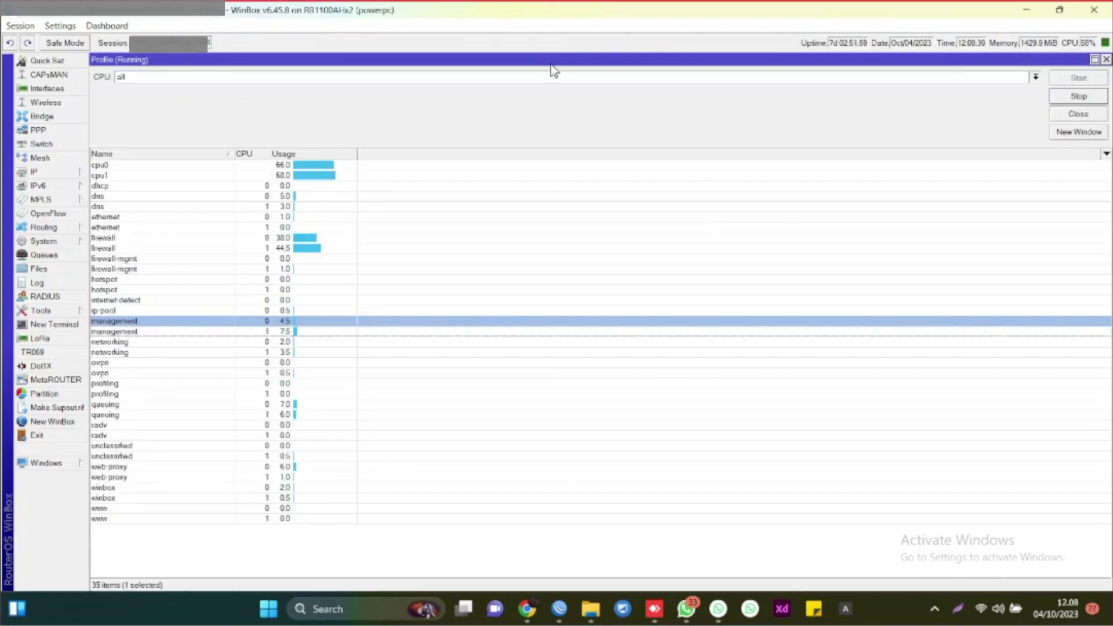
- Restore the CPU Profile window to its smaller size, and place it beside the Hotspot active users with the Firewall window below
double_click(607, 59)
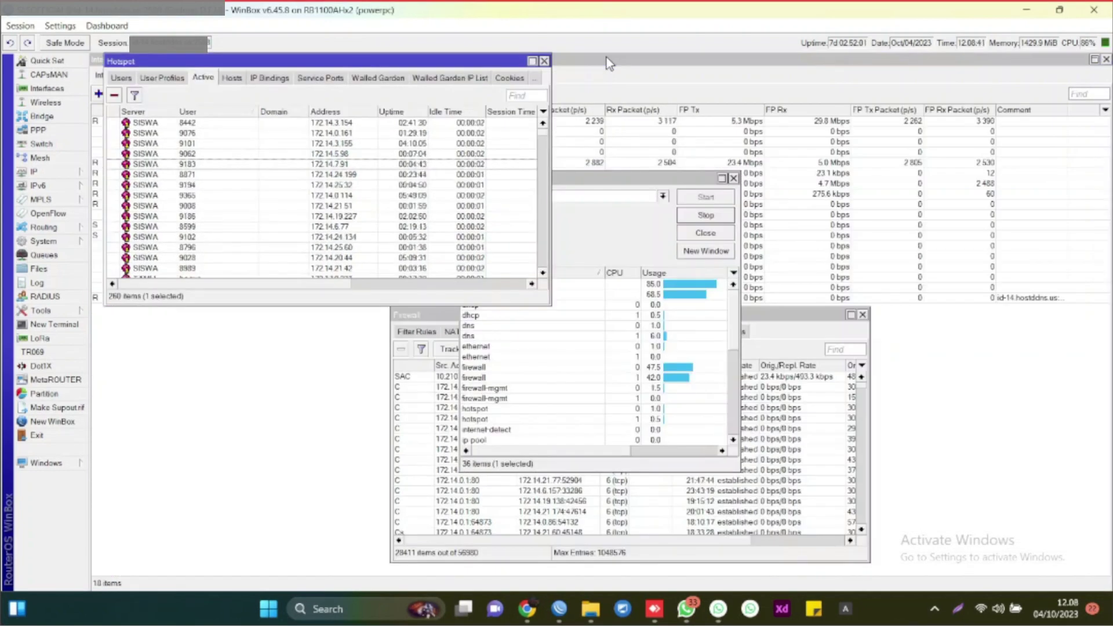
left_click(323, 185)
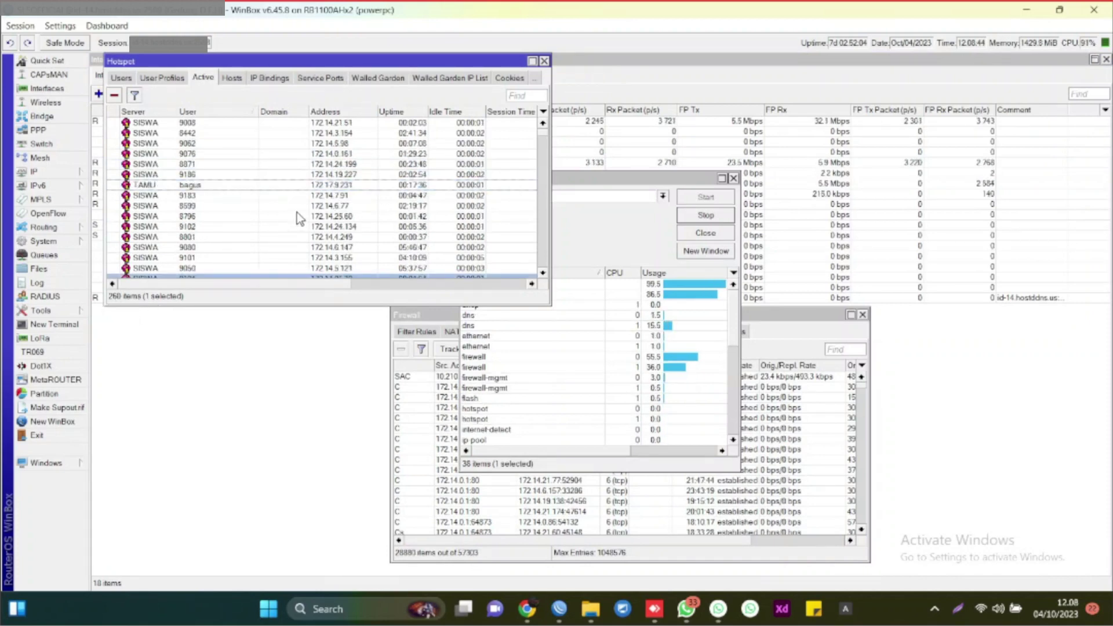
left_click(635, 229)
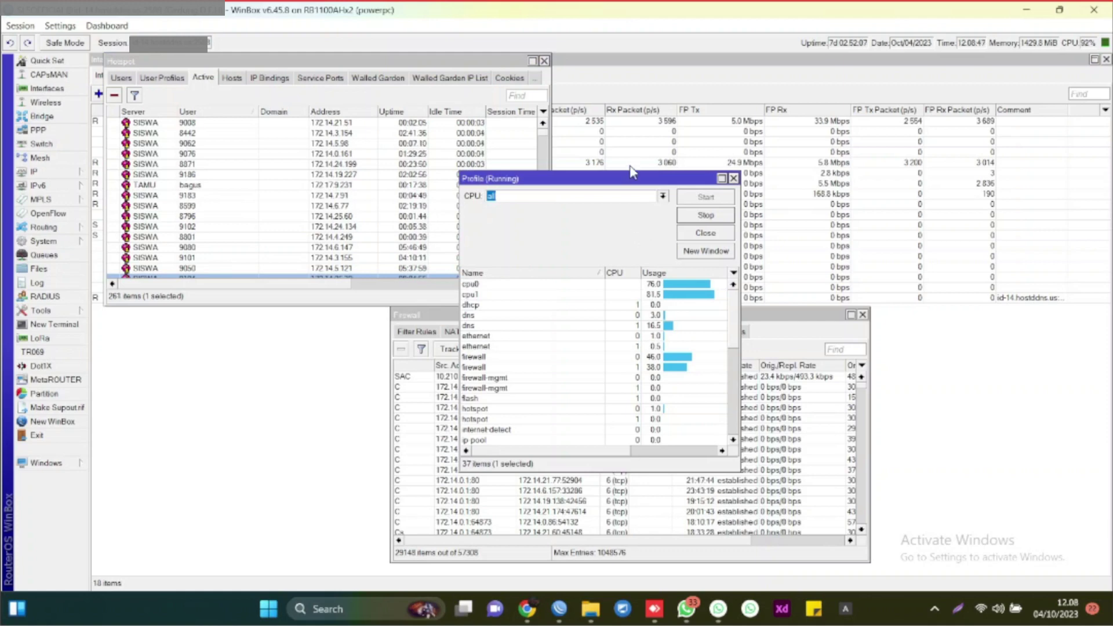
left_click_drag(628, 180, 719, 64)
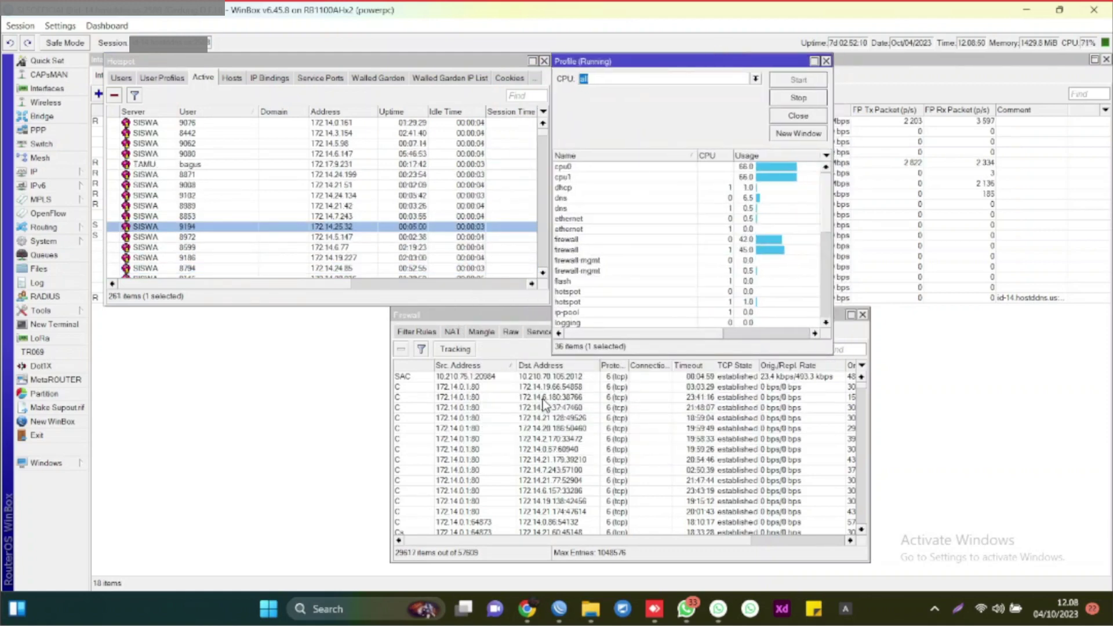
left_click(513, 346)
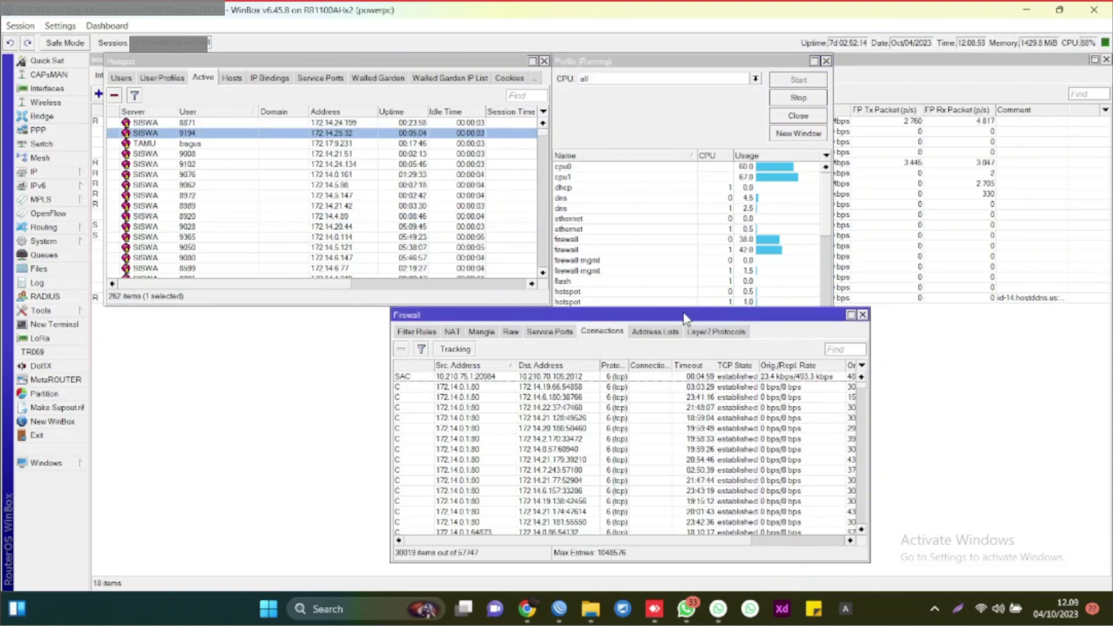
left_click_drag(684, 314, 667, 334)
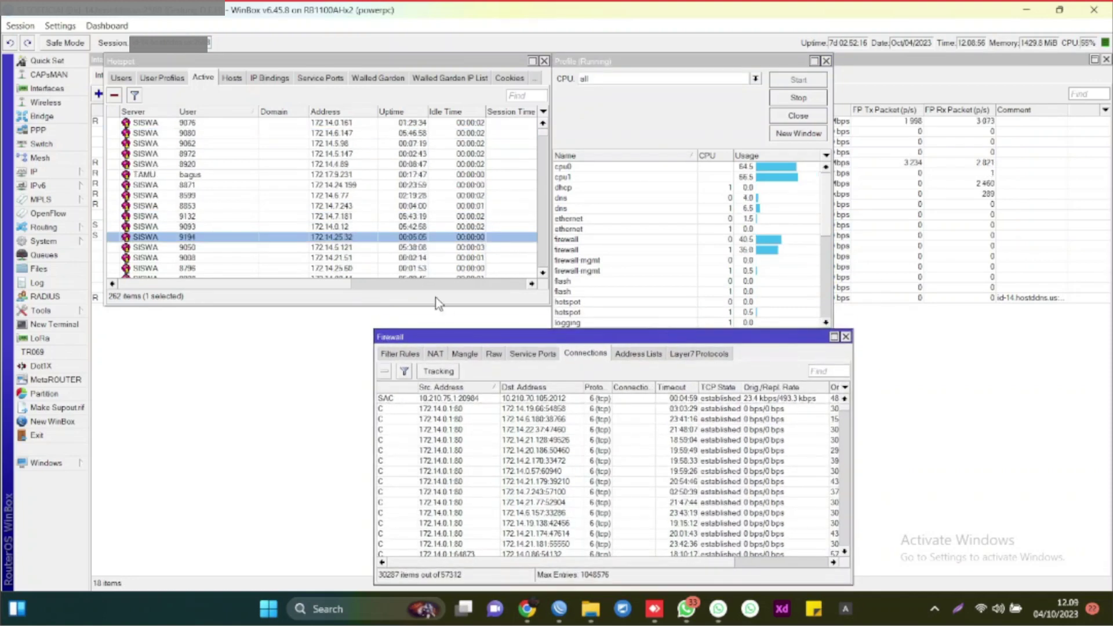
- Open the SISWA hotspot user profile and review its general settings down to the incoming and outgoing packet marks
left_click(167, 80)
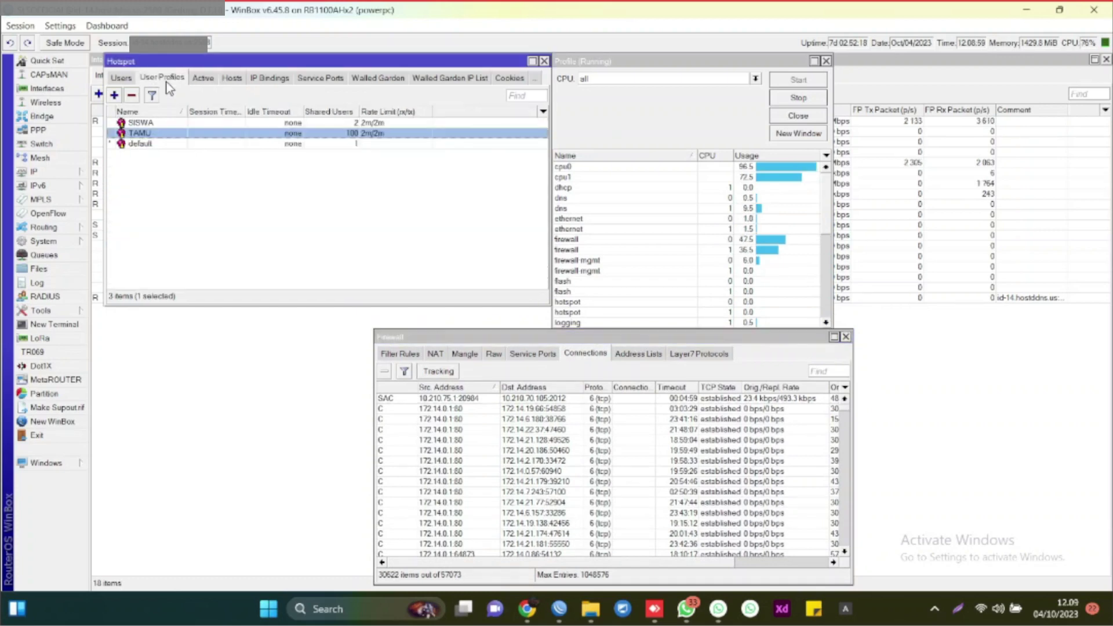
double_click(154, 124)
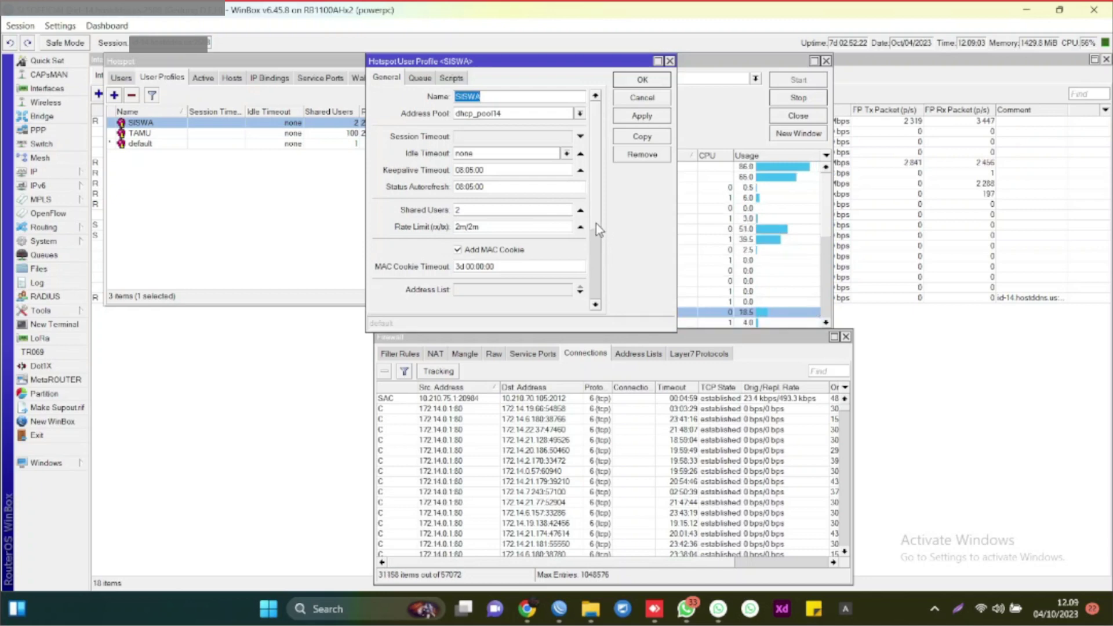
scroll(422, 246, "down", 3)
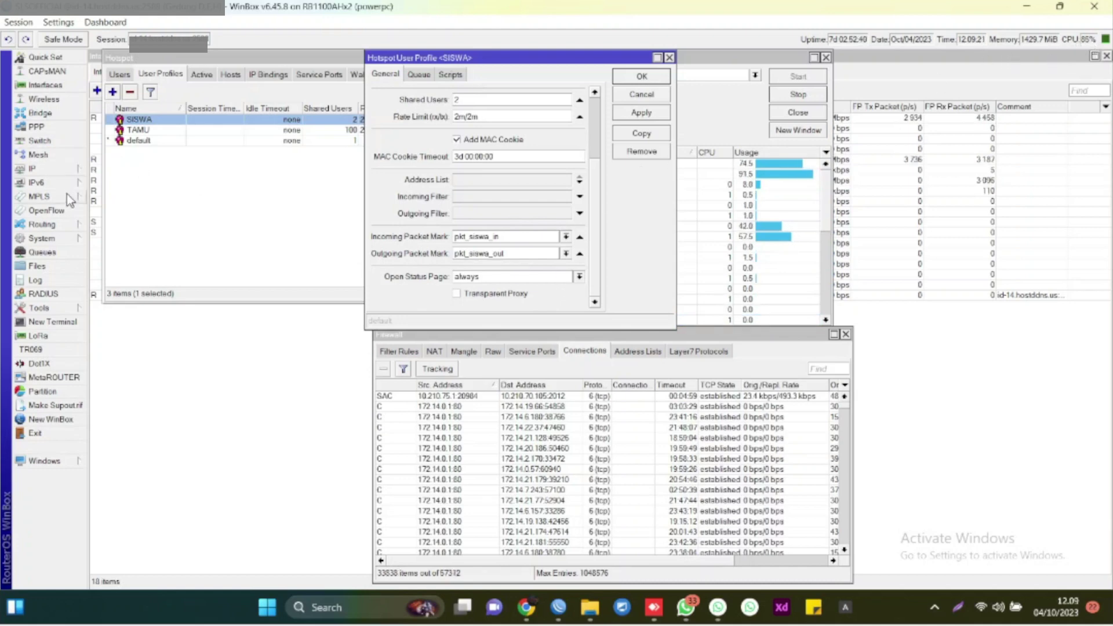
- View the router's system resources, including CPU and memory details, and close the Resources window
left_click(76, 168)
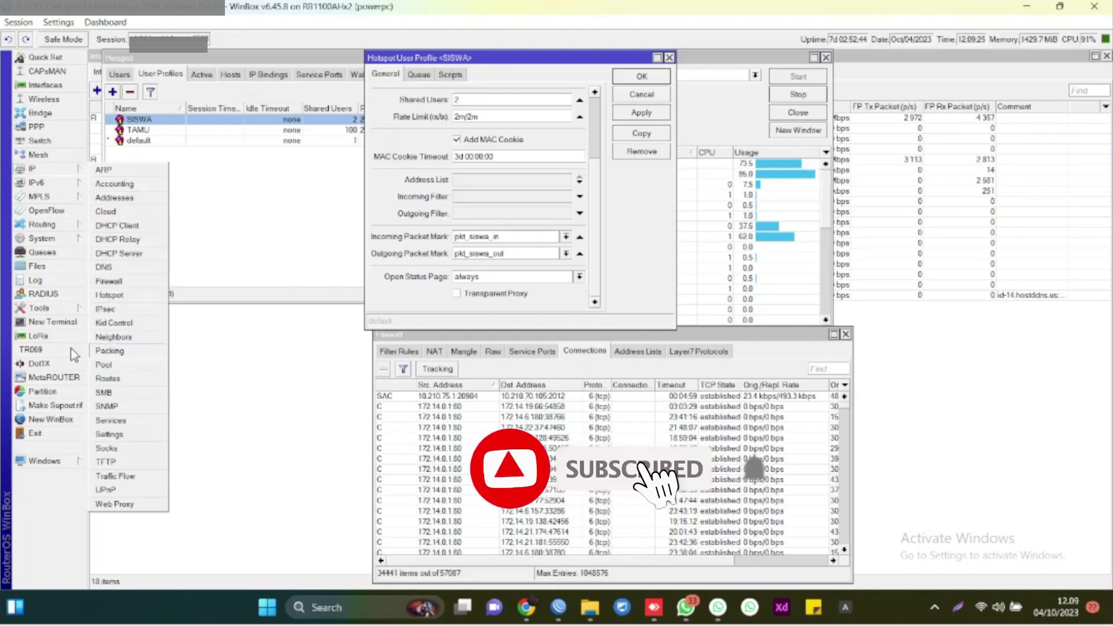
left_click(65, 239)
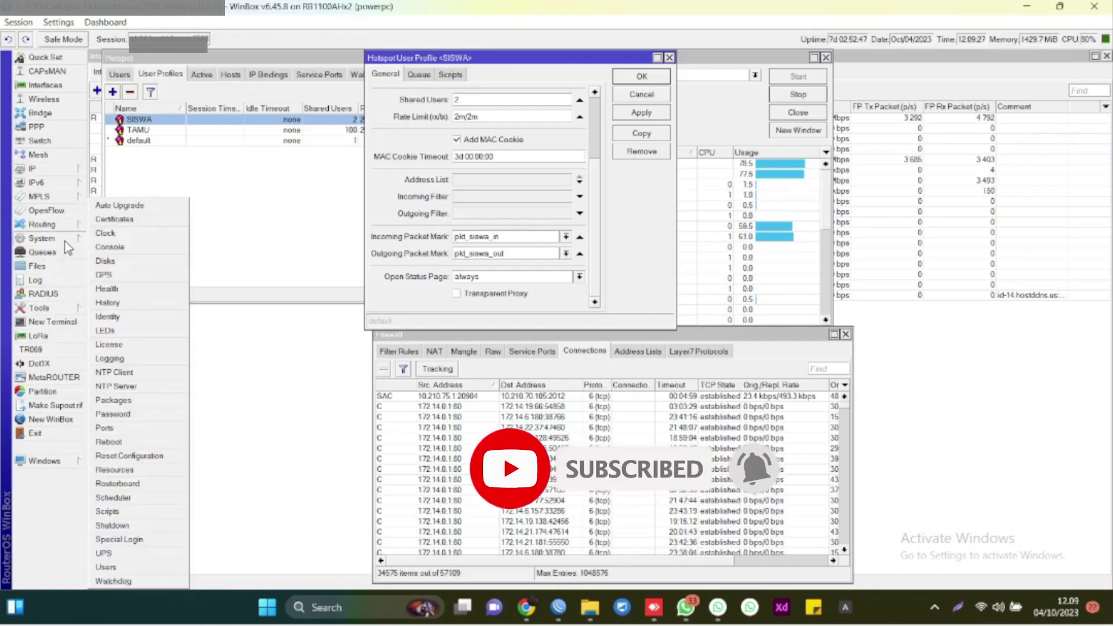
left_click(145, 473)
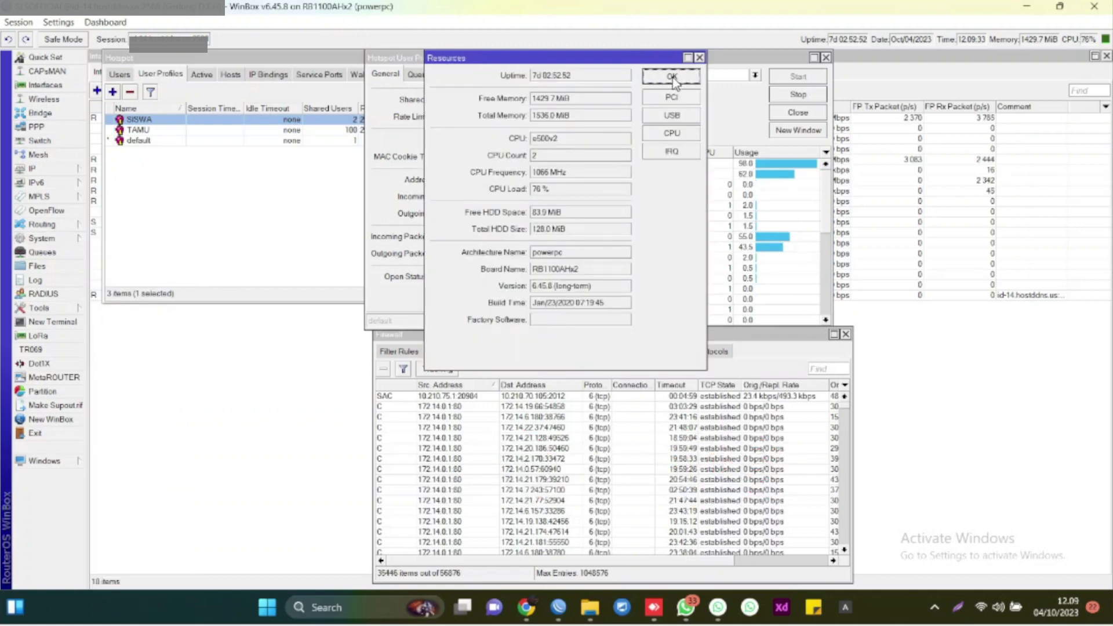
left_click(699, 58)
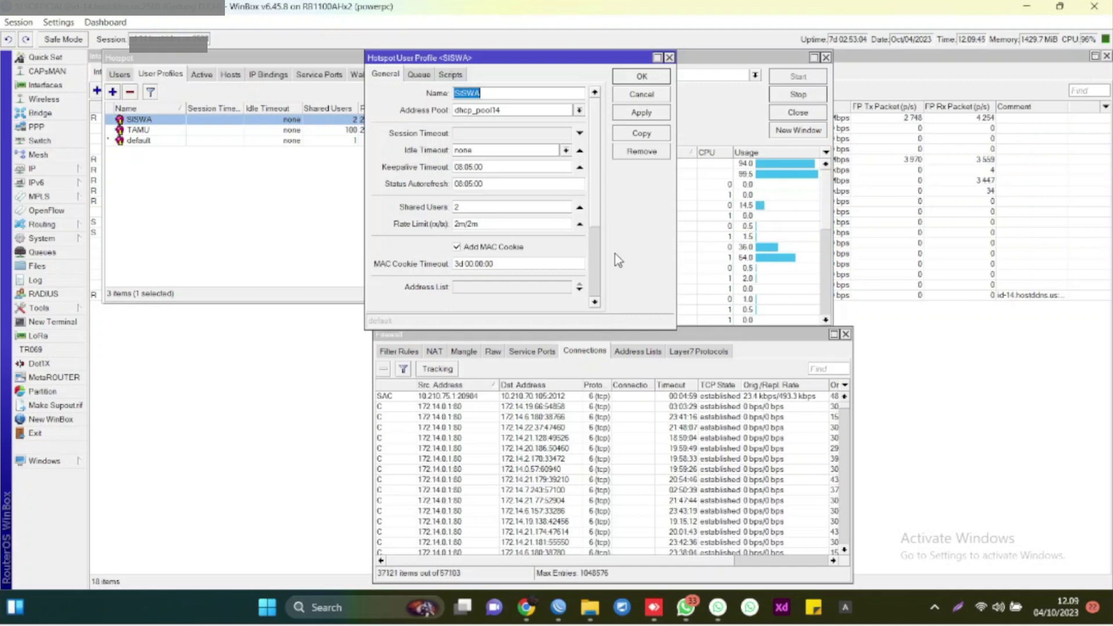
- Check the SISWA profile's queue settings and return to its general settings to view the packet marks
left_click(418, 77)
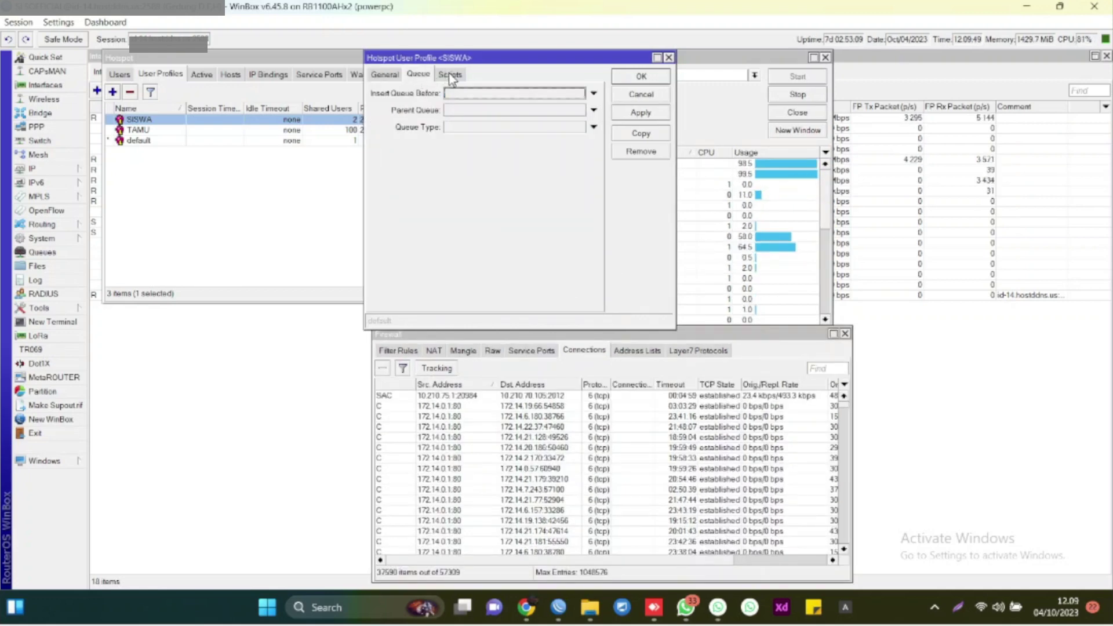
left_click(385, 75)
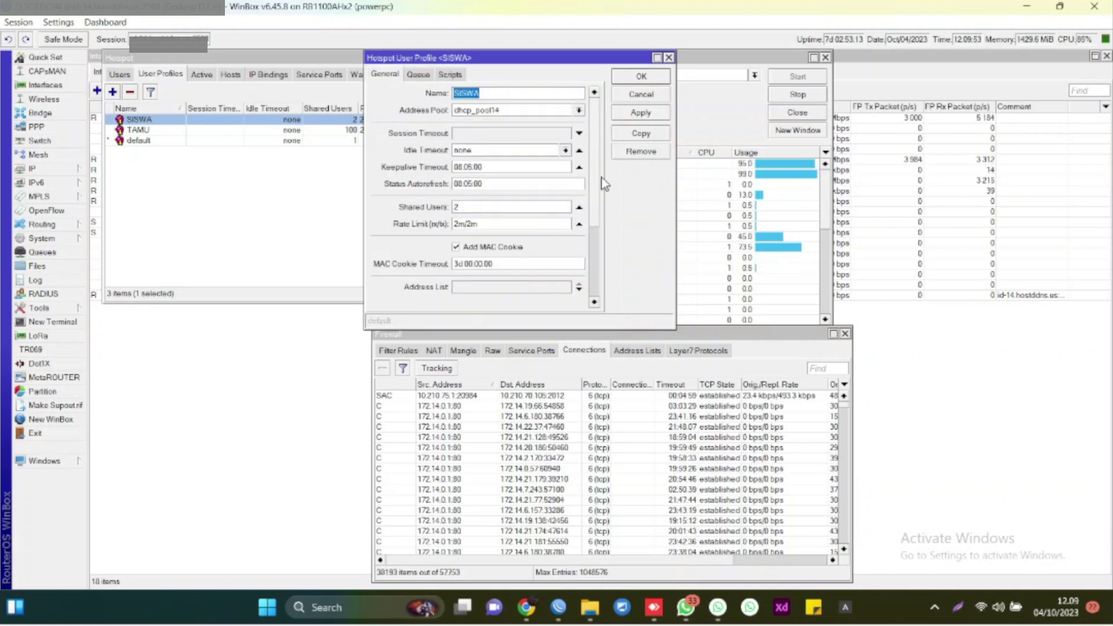
left_click_drag(595, 211, 598, 296)
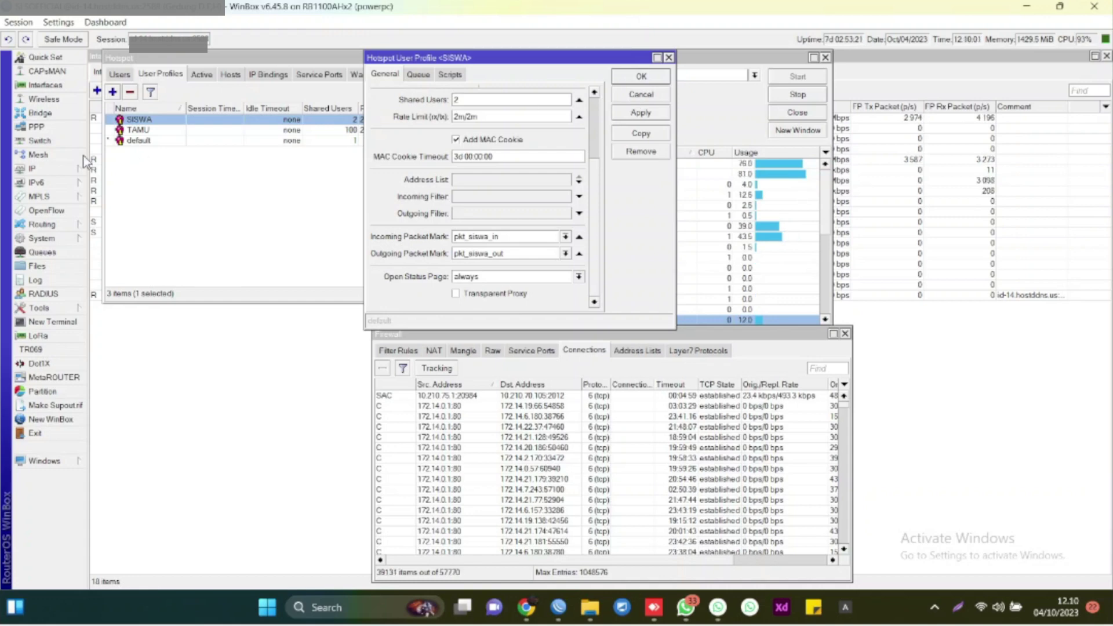
- Open the router's queue list and look through the simple queues of the hotspot users down to the end of the list
left_click(46, 254)
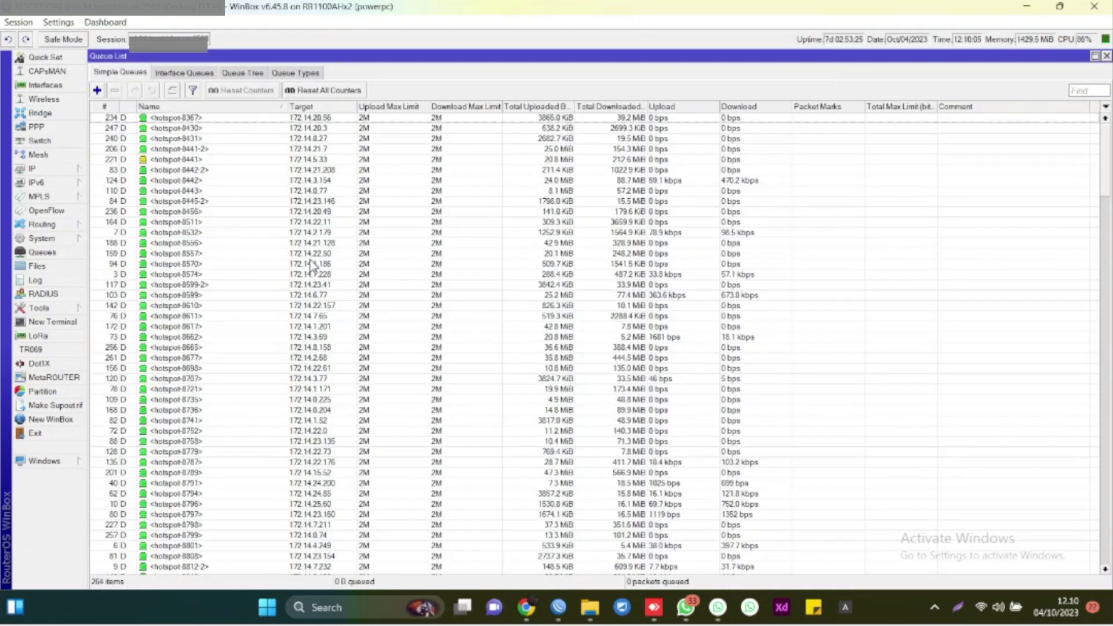
scroll(312, 266, "down", 10)
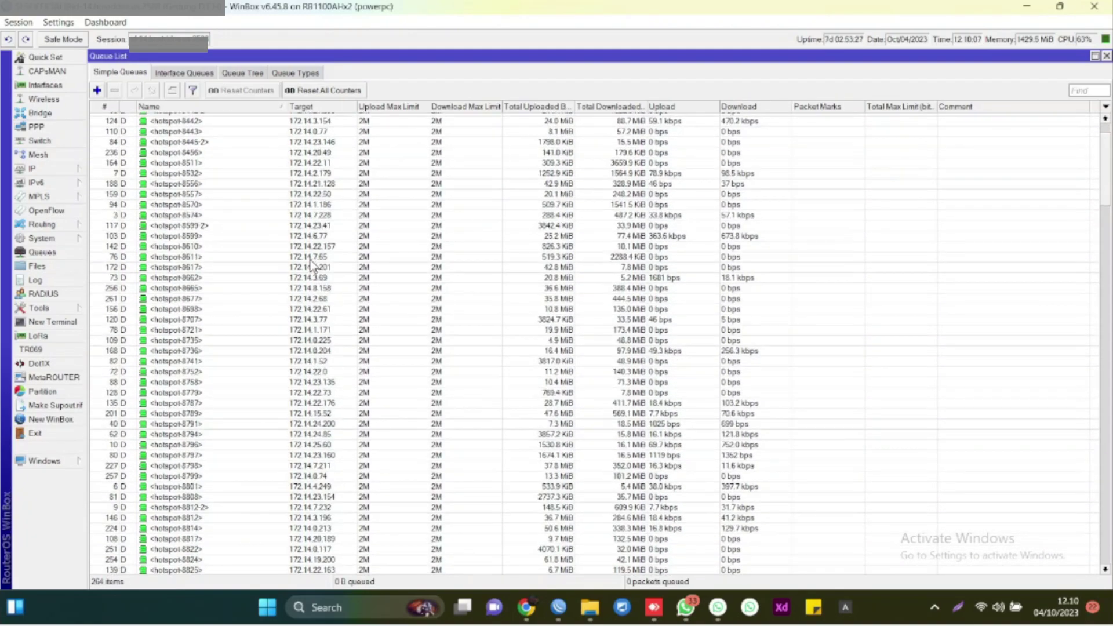
scroll(312, 266, "down", 20)
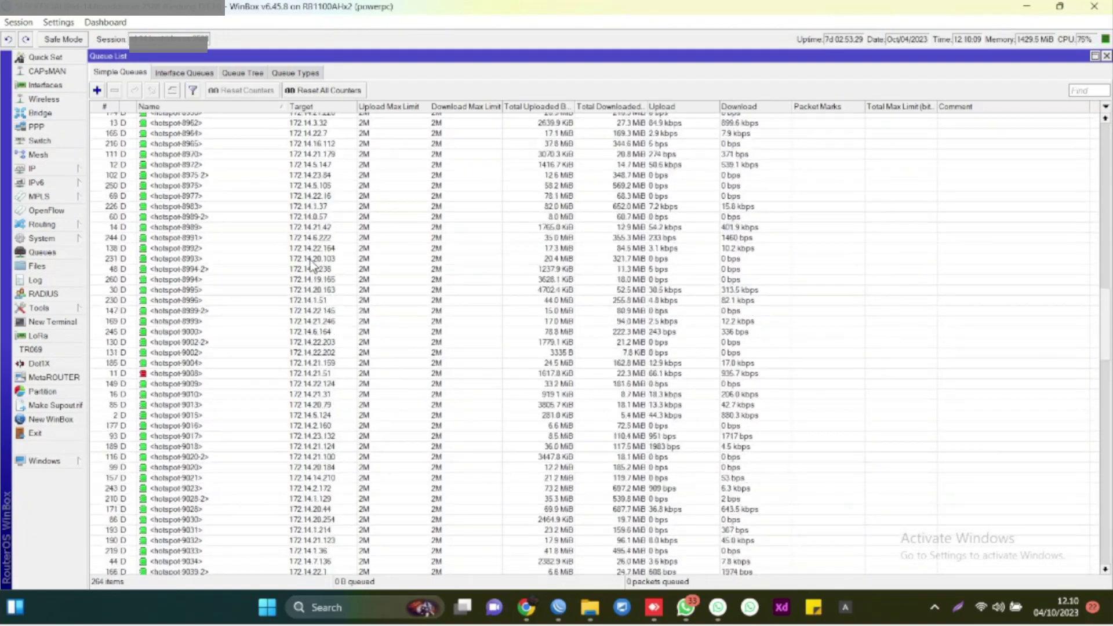
scroll(312, 266, "down", 20)
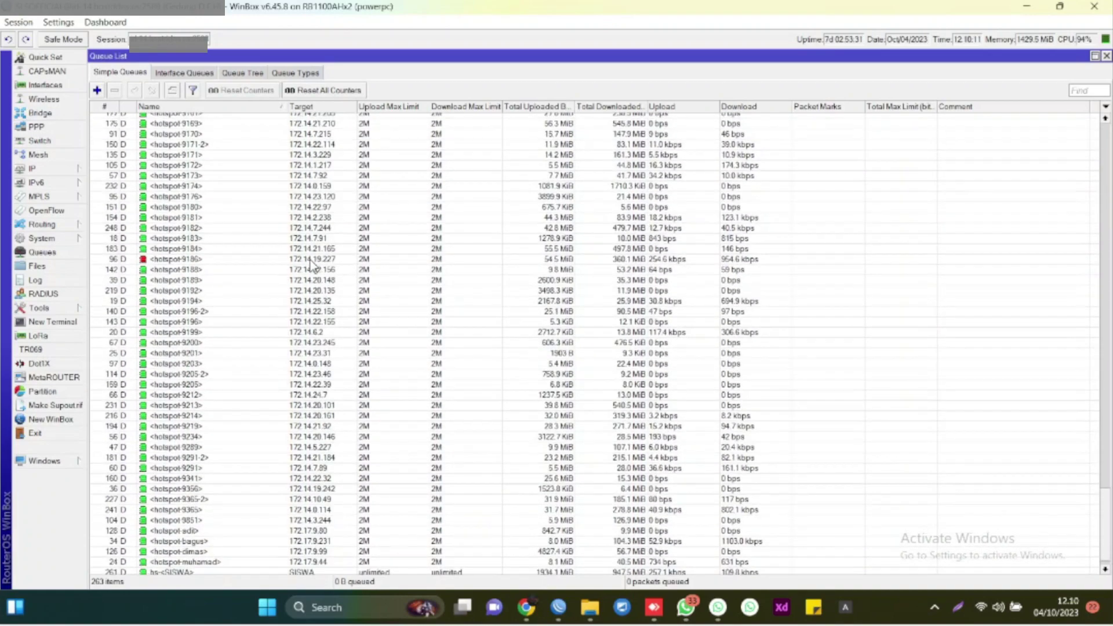
scroll(312, 266, "up", 1)
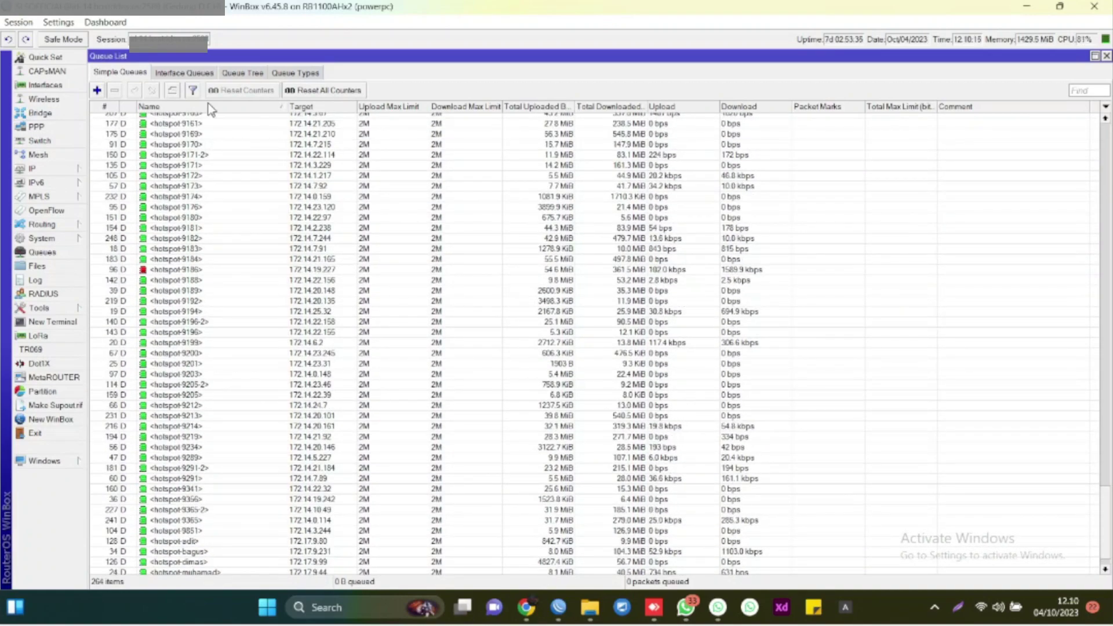
- Review the global_download queue's general settings in the queue tree, and open the download_siswa_hotspot queue that uses the pkt_siswa_out packet mark
left_click(253, 69)
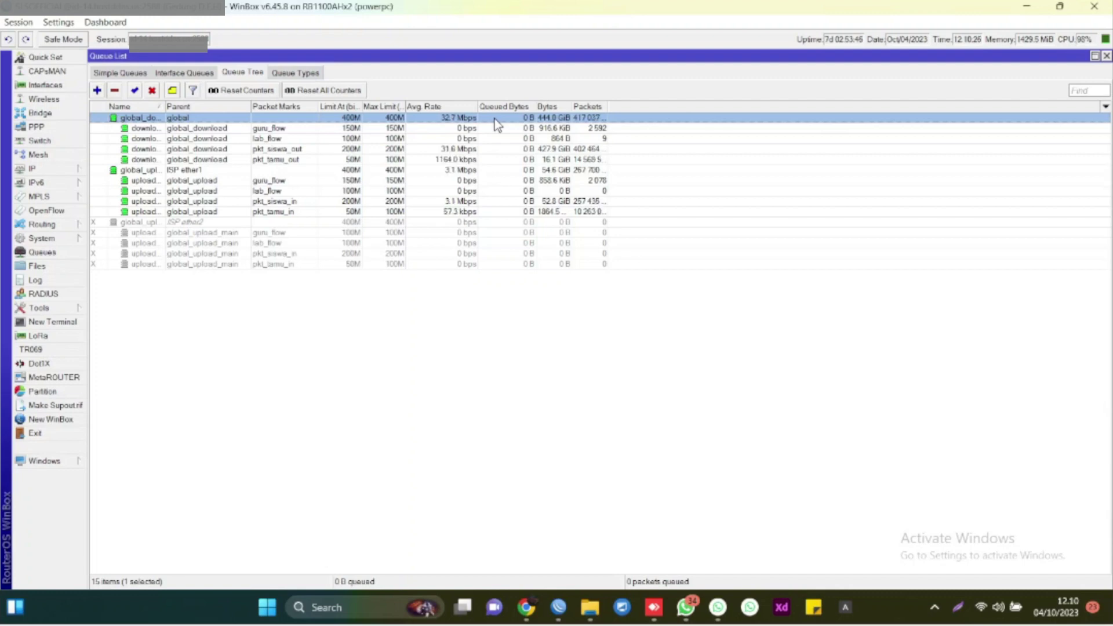
double_click(495, 120)
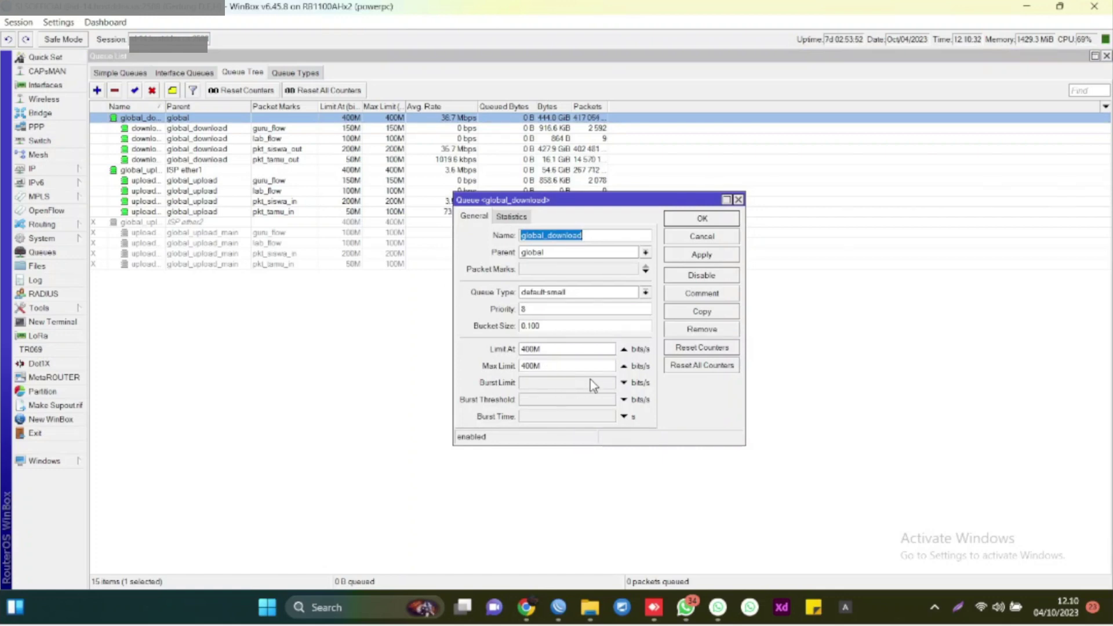
left_click(576, 324)
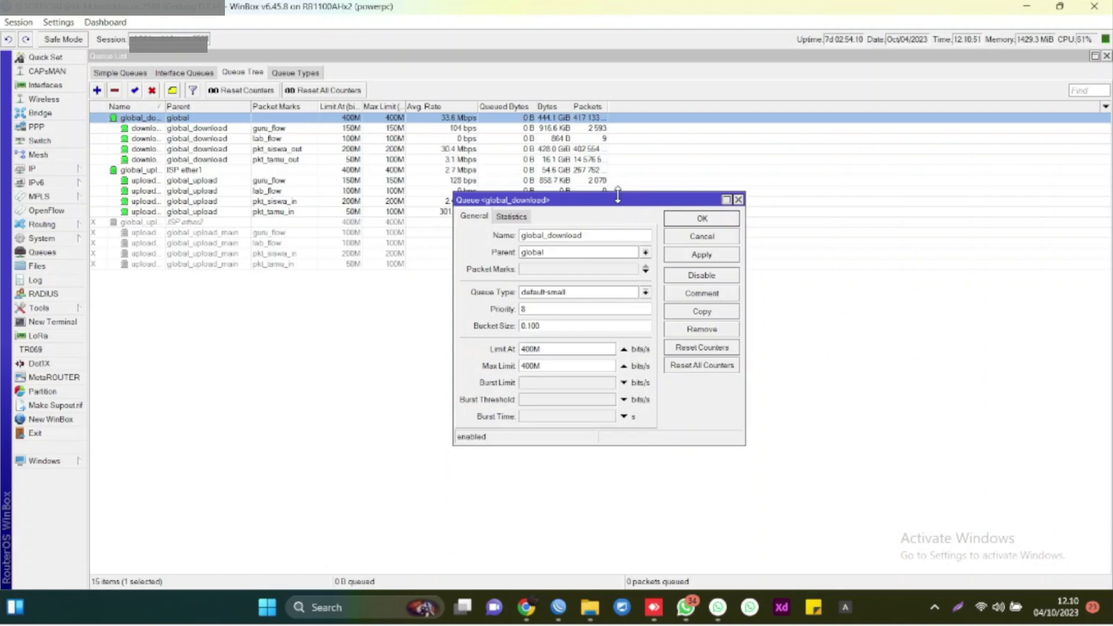
left_click_drag(605, 201, 525, 261)
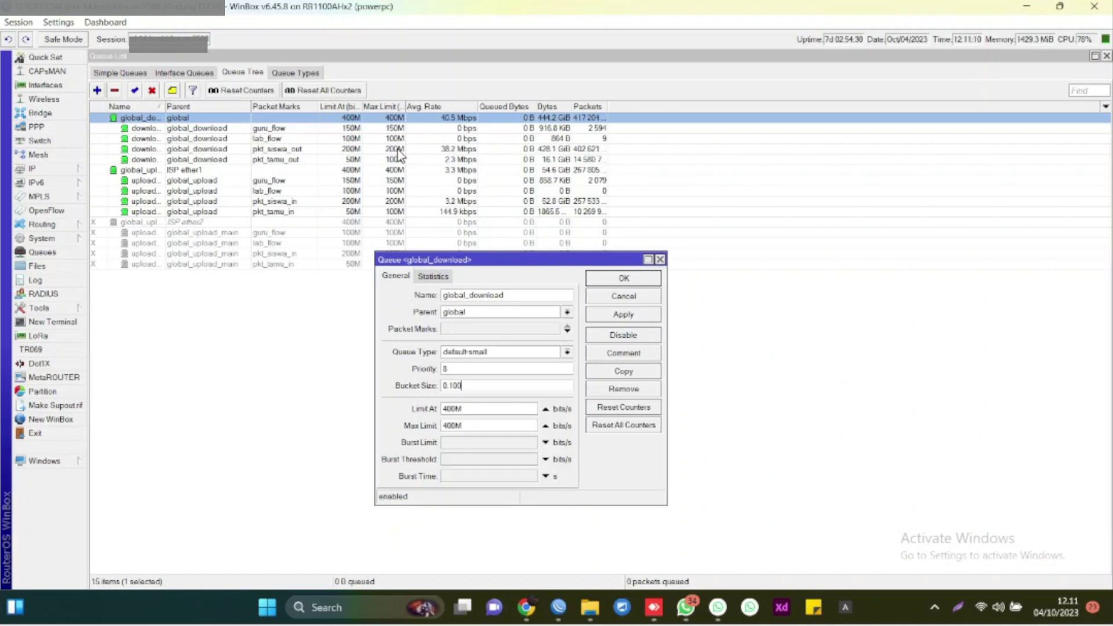
double_click(397, 149)
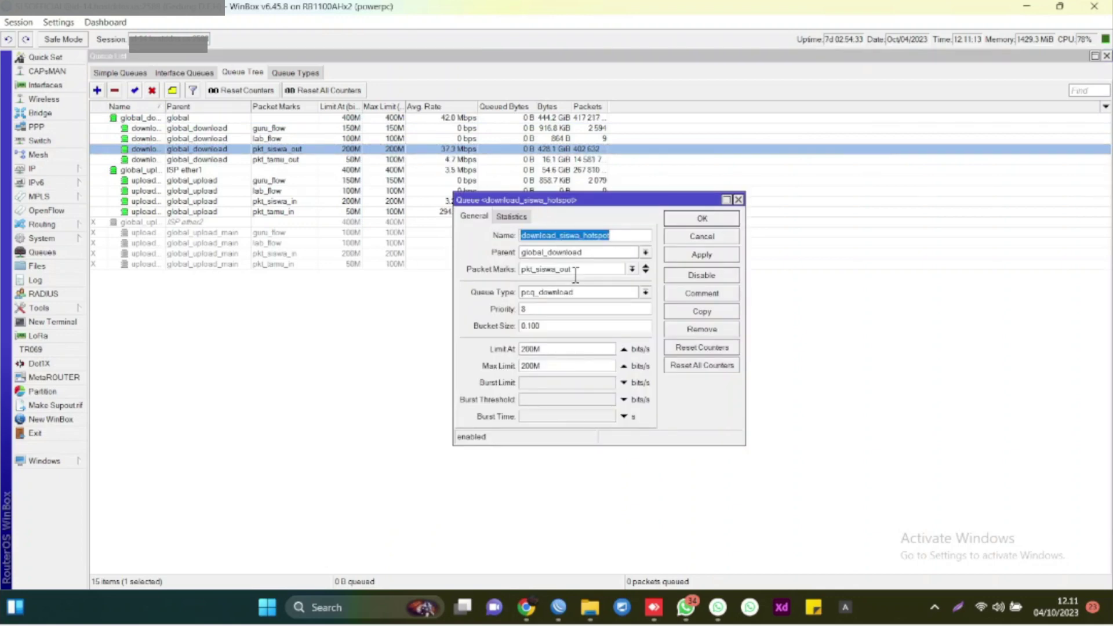